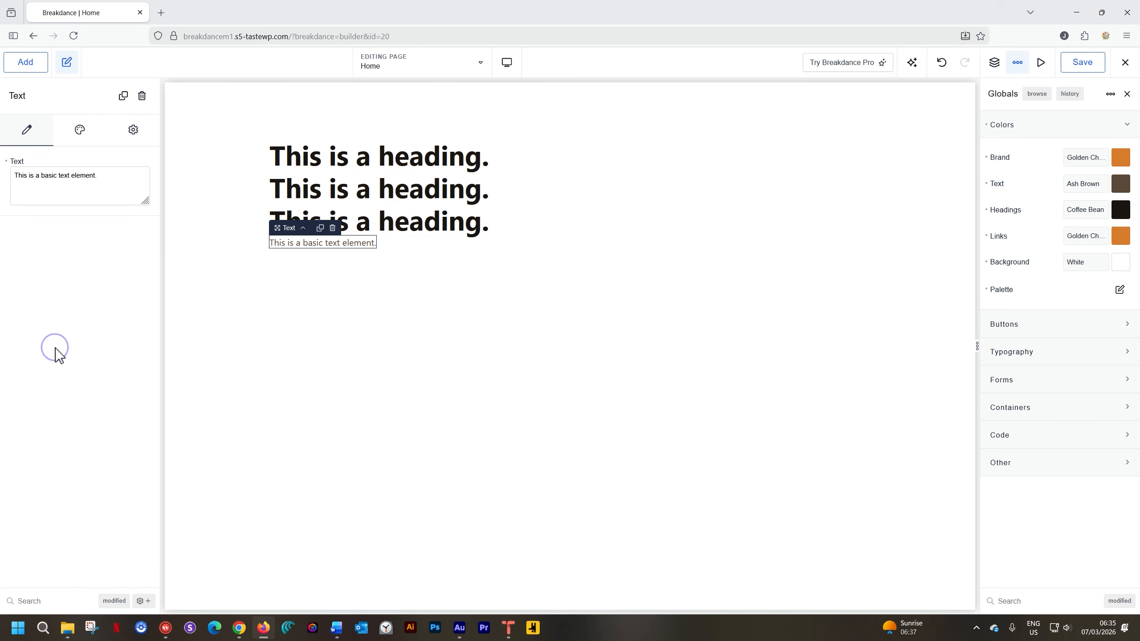
# - Replace the basic text element's content with the hero paragraph copied from the Pottery _ CID Word document
pyautogui.click(338, 630)
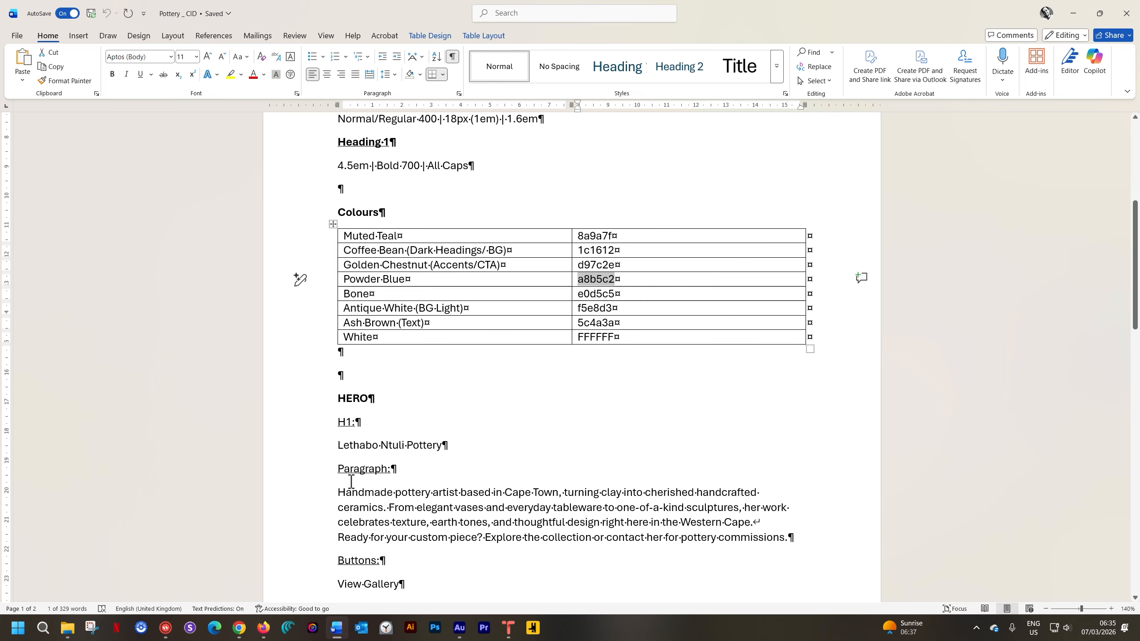
pyautogui.moveTo(311, 493); pyautogui.dragTo(326, 541)
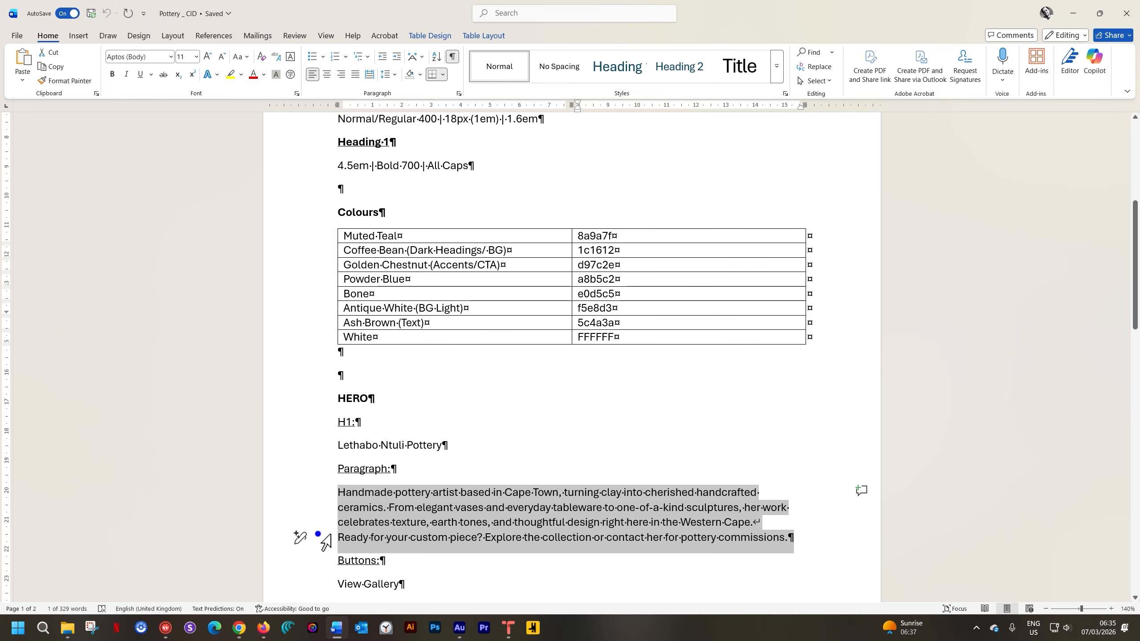
pyautogui.rightClick(575, 513)
pyautogui.click(597, 312)
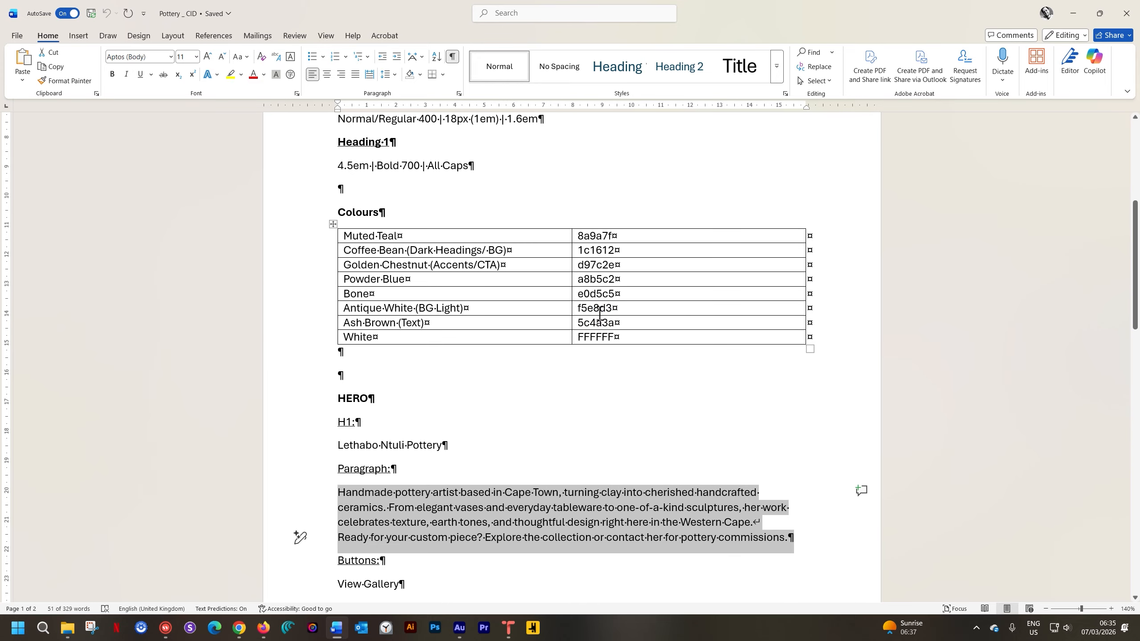
pyautogui.click(263, 627)
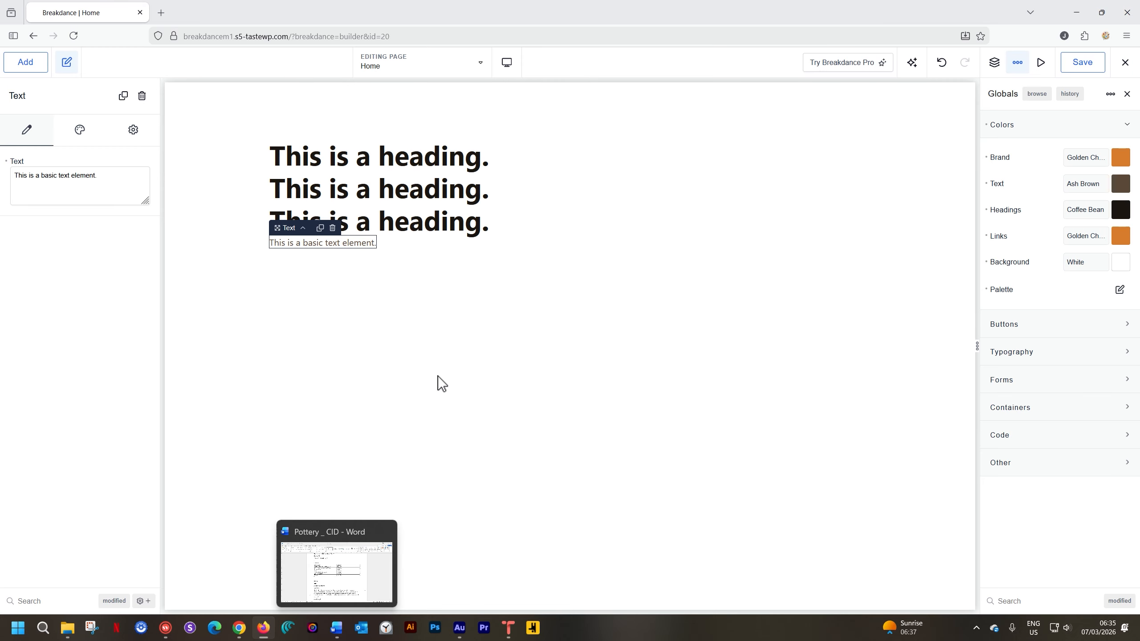
pyautogui.click(360, 247)
pyautogui.tripleClick(360, 247)
pyautogui.hotkey('ctrl', 'v')
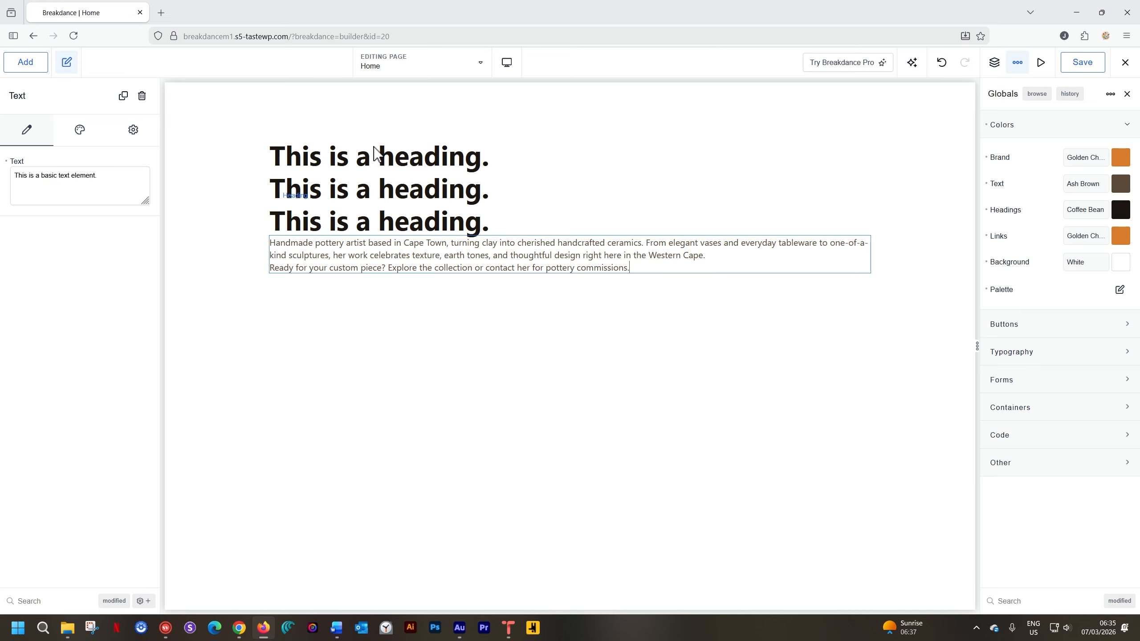
# - Assign the tags h1, h2 and h3 to the first, second and third headings respectively
pyautogui.click(375, 161)
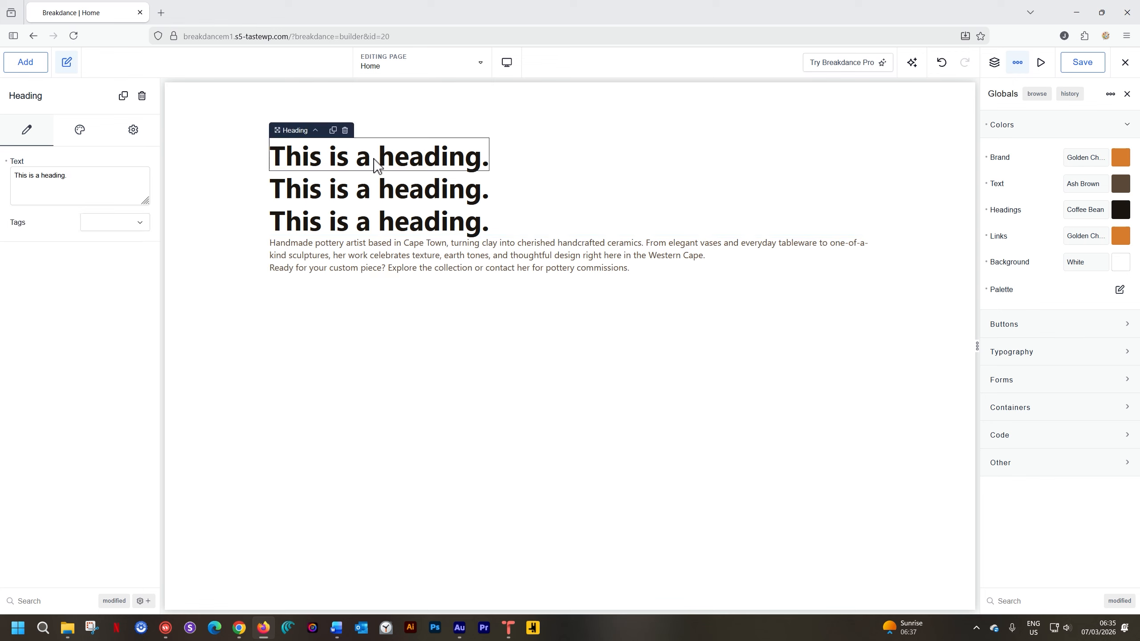
pyautogui.click(140, 222)
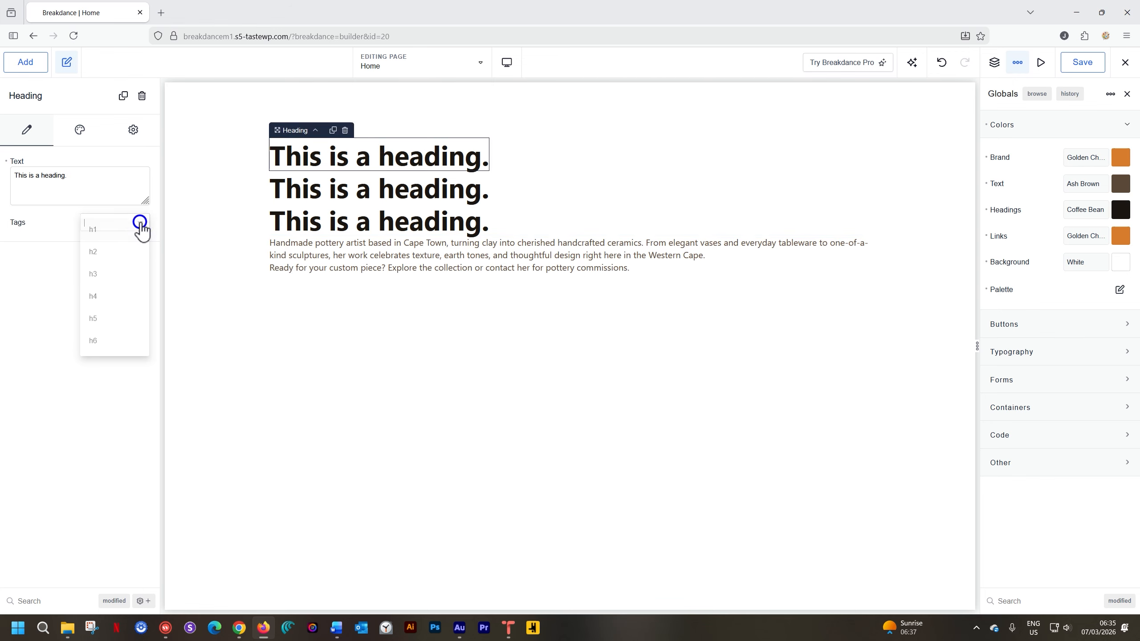
pyautogui.click(119, 234)
pyautogui.click(313, 185)
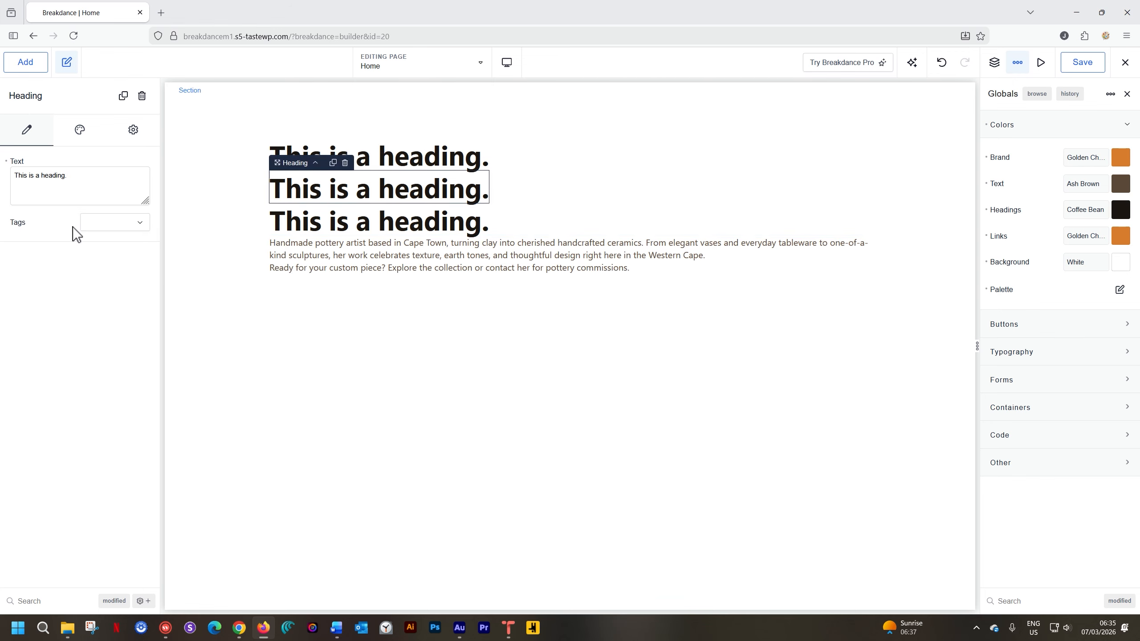
pyautogui.click(142, 223)
pyautogui.click(114, 253)
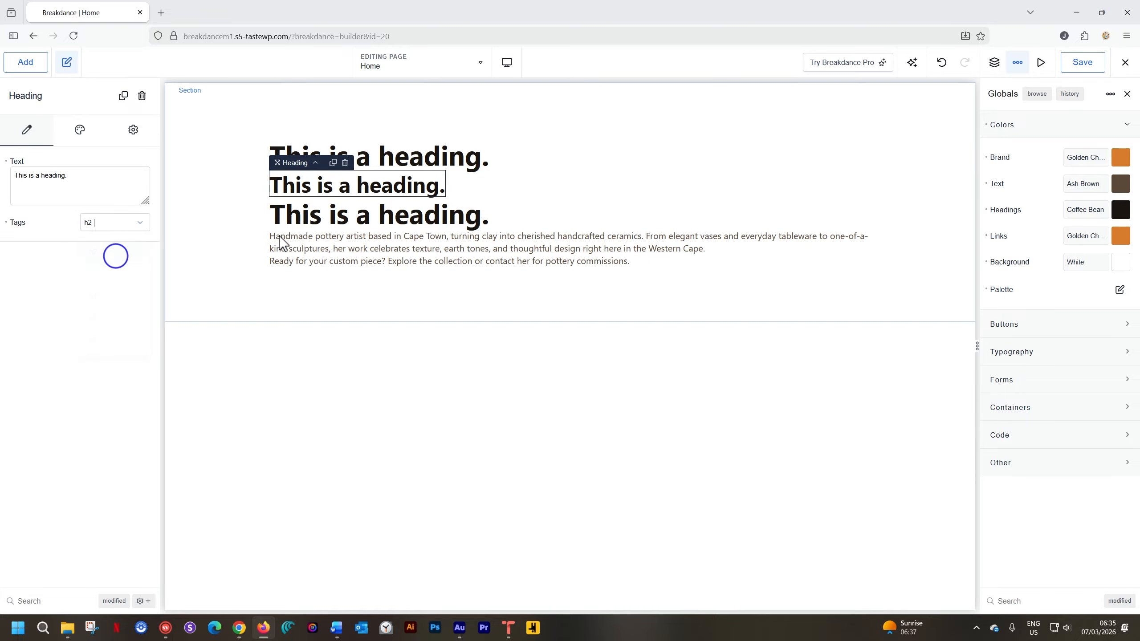
pyautogui.click(310, 224)
pyautogui.click(140, 223)
pyautogui.click(117, 272)
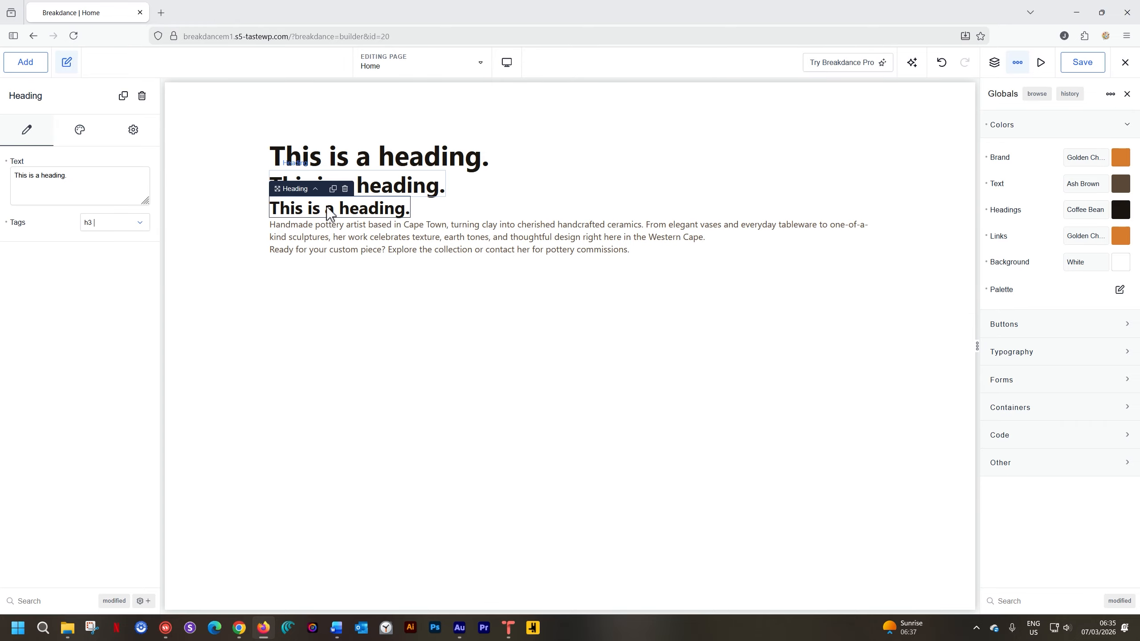
pyautogui.click(531, 206)
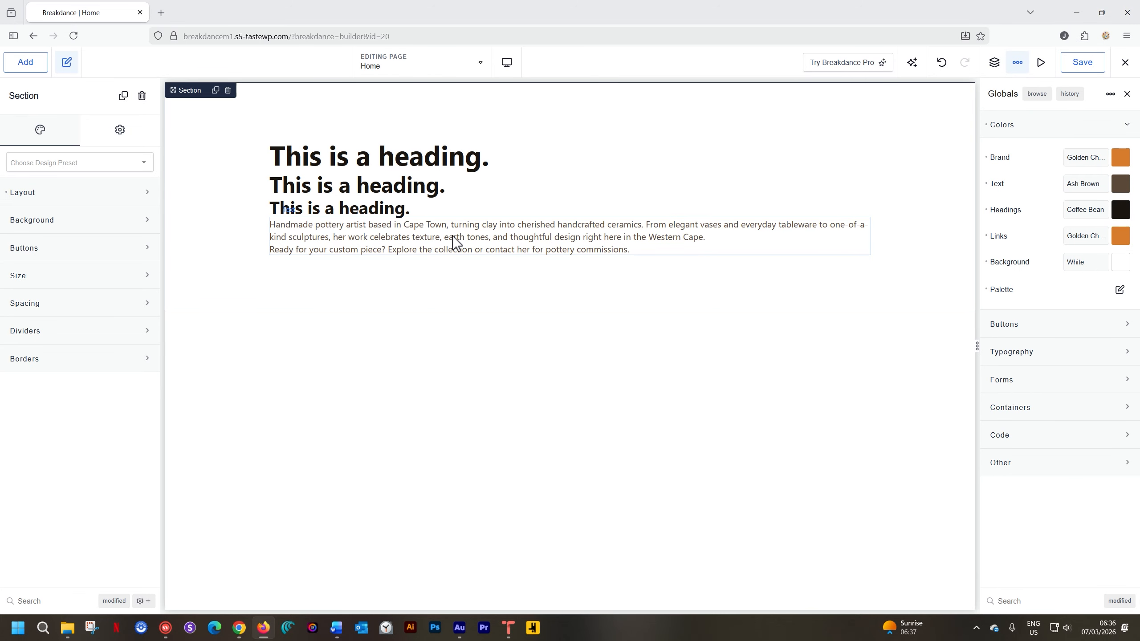
# - Reopen the global settings, review the global colors and expand the typography settings
pyautogui.click(1019, 64)
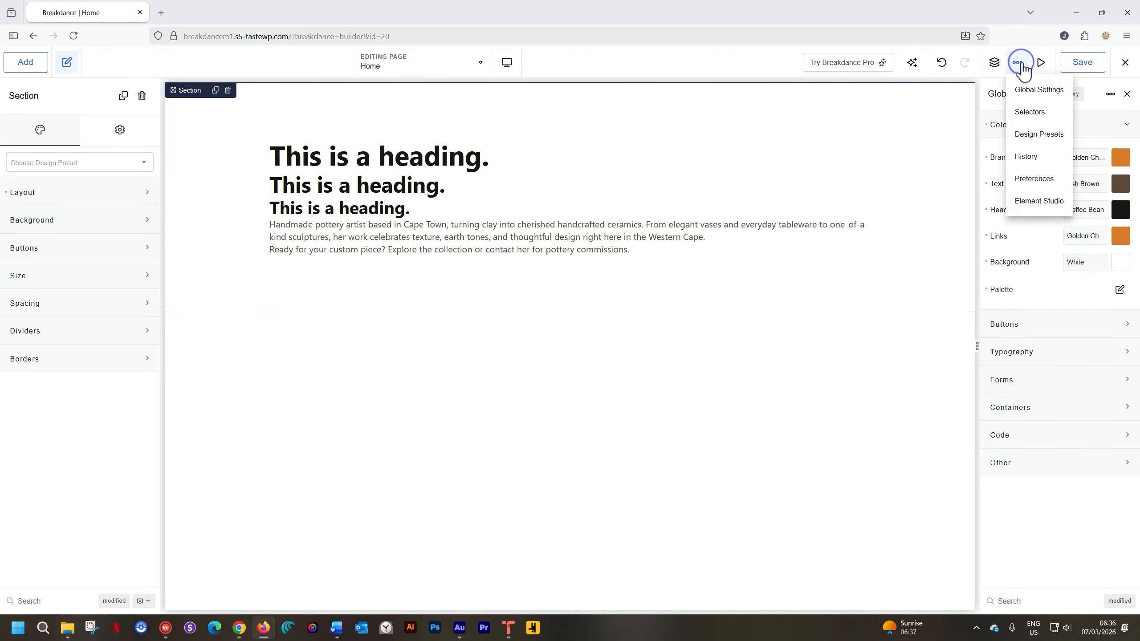
pyautogui.click(1128, 94)
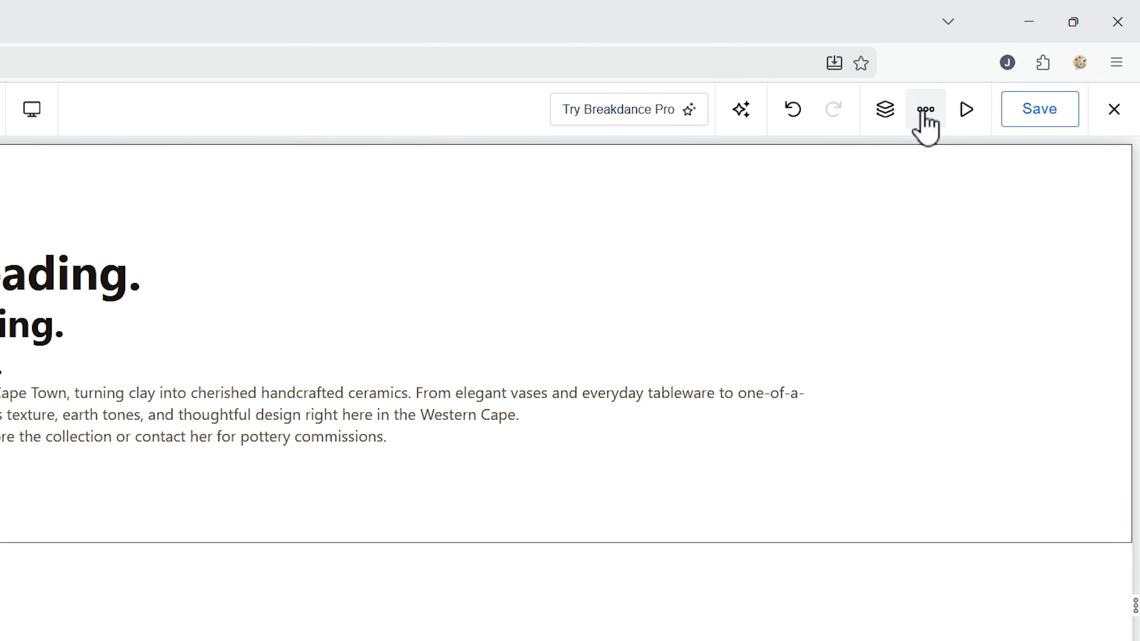
pyautogui.click(924, 117)
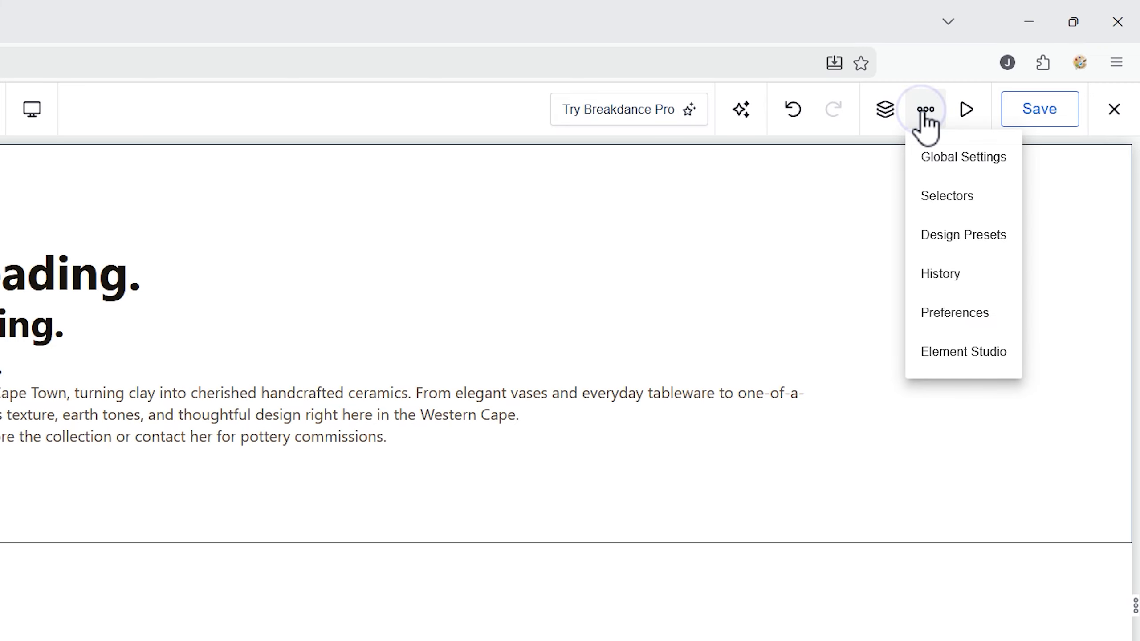
pyautogui.click(937, 158)
pyautogui.click(923, 219)
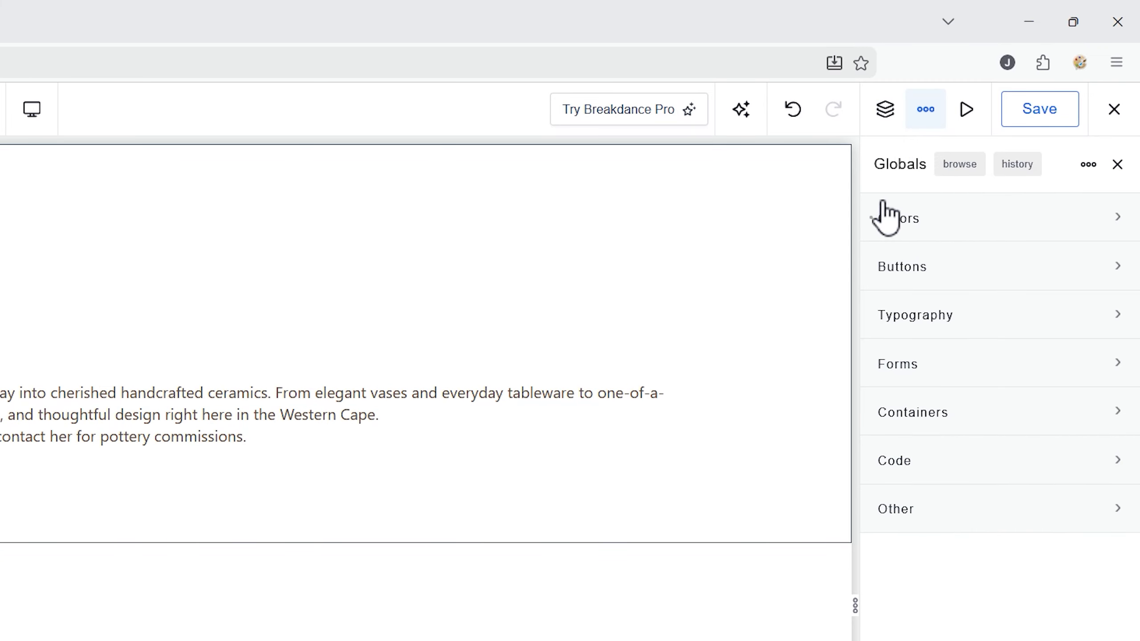
pyautogui.click(914, 223)
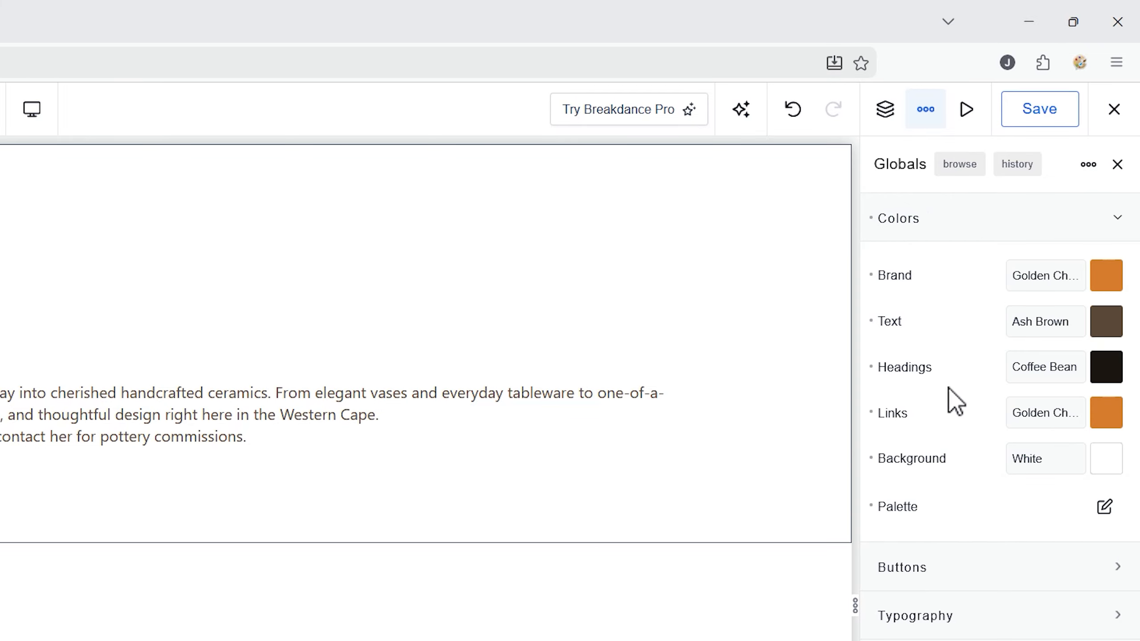
pyautogui.click(906, 220)
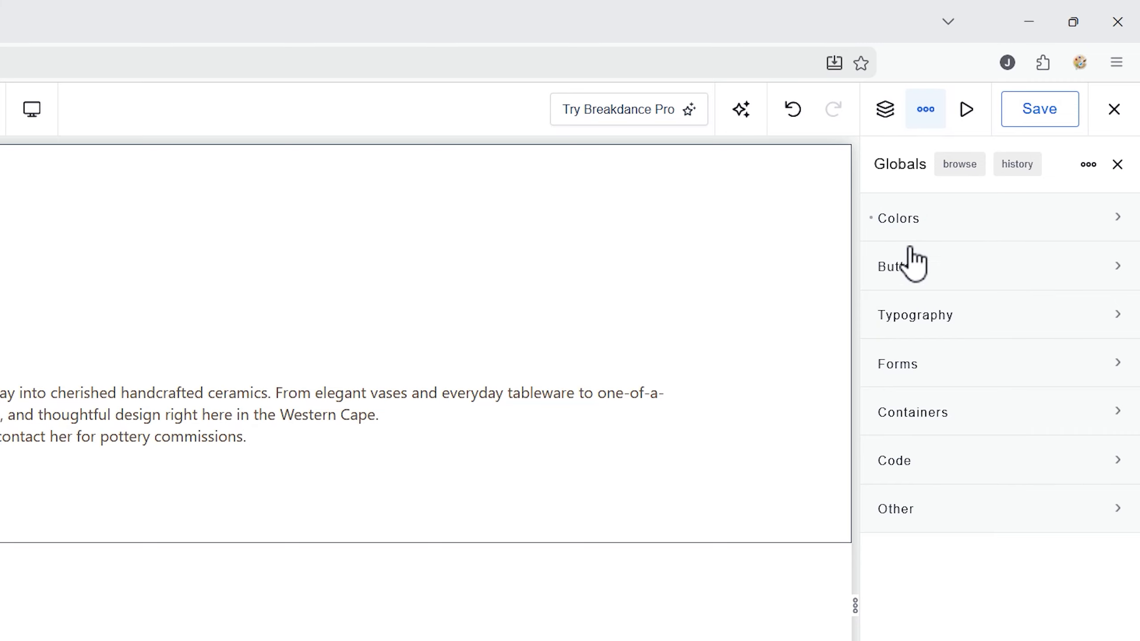
pyautogui.click(927, 316)
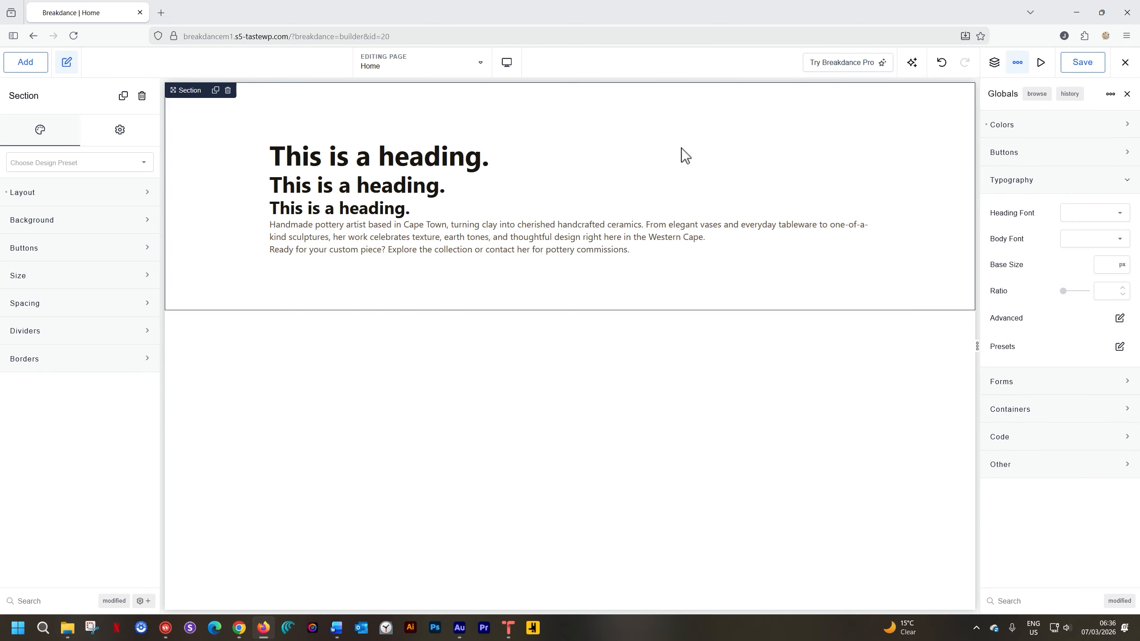
# - Switch to the finished pottery website in Chrome and examine the heading and body text styling across its sections
pyautogui.click(245, 624)
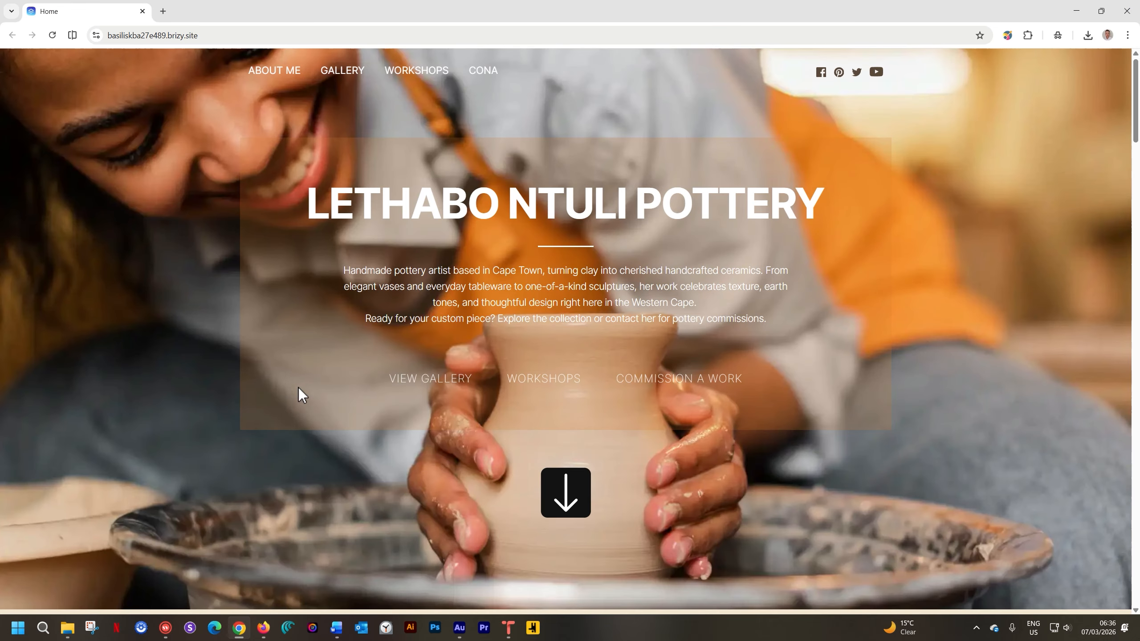
pyautogui.scroll(-10, 632, 211)
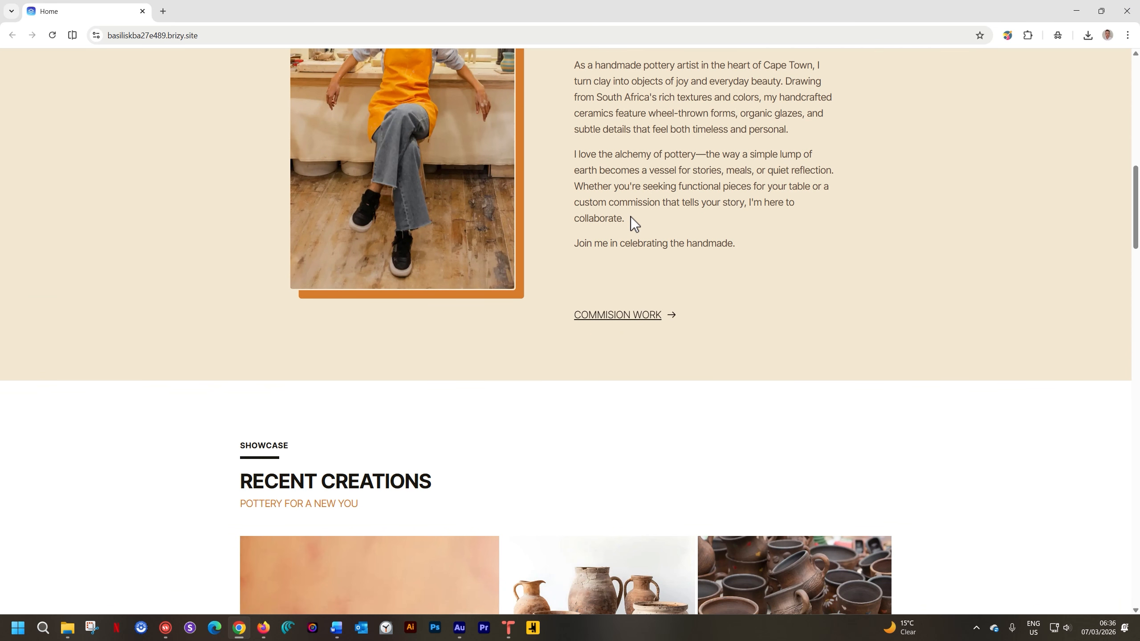
pyautogui.scroll(-15, 633, 218)
pyautogui.scroll(-5, 633, 224)
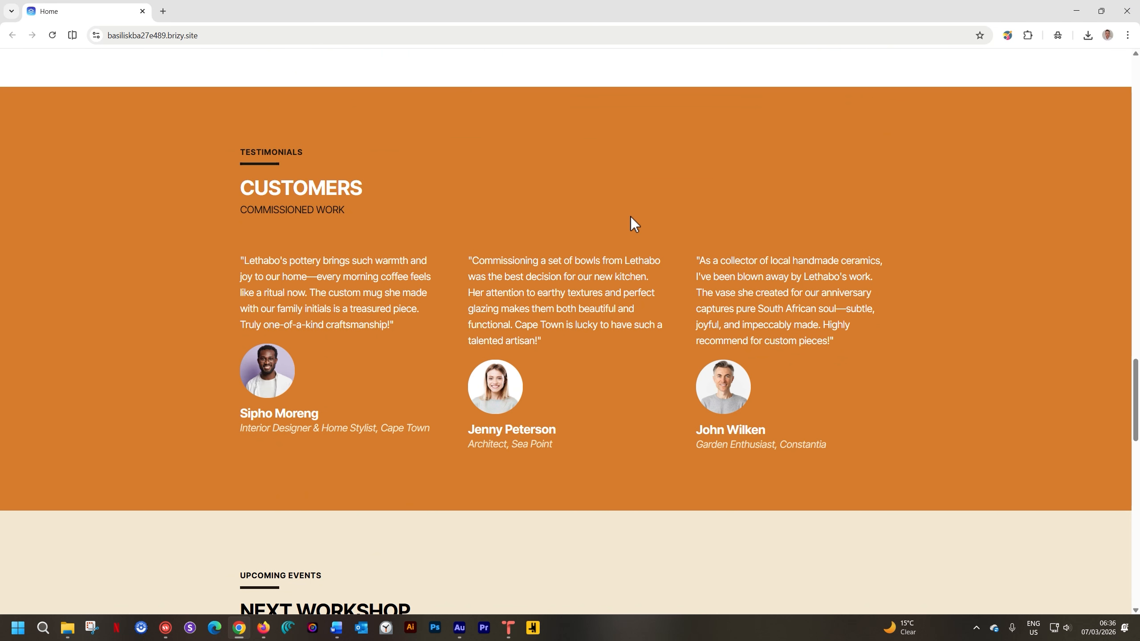
pyautogui.scroll(1, 630, 222)
pyautogui.scroll(-6, 628, 227)
pyautogui.scroll(-4, 626, 223)
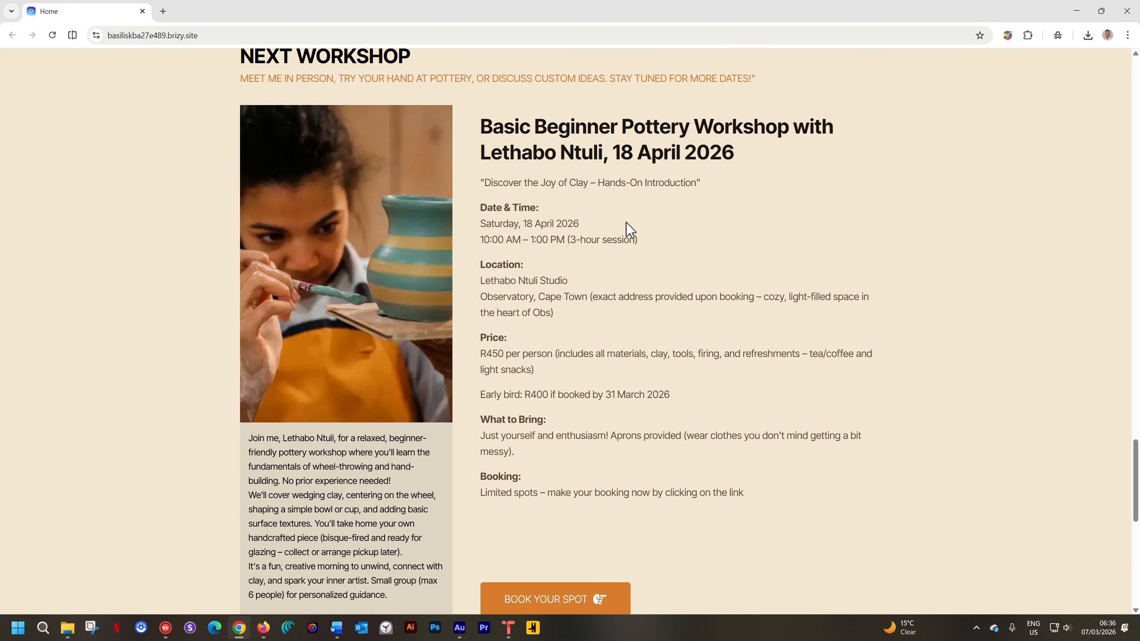
pyautogui.scroll(20, 627, 223)
pyautogui.scroll(12, 624, 230)
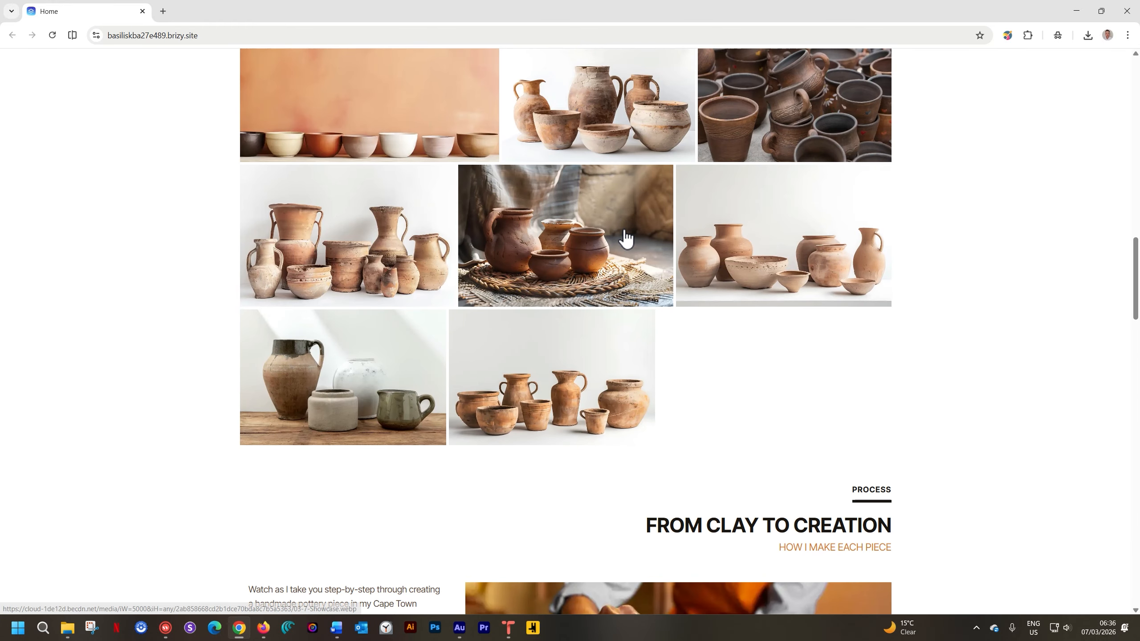
pyautogui.scroll(4, 622, 230)
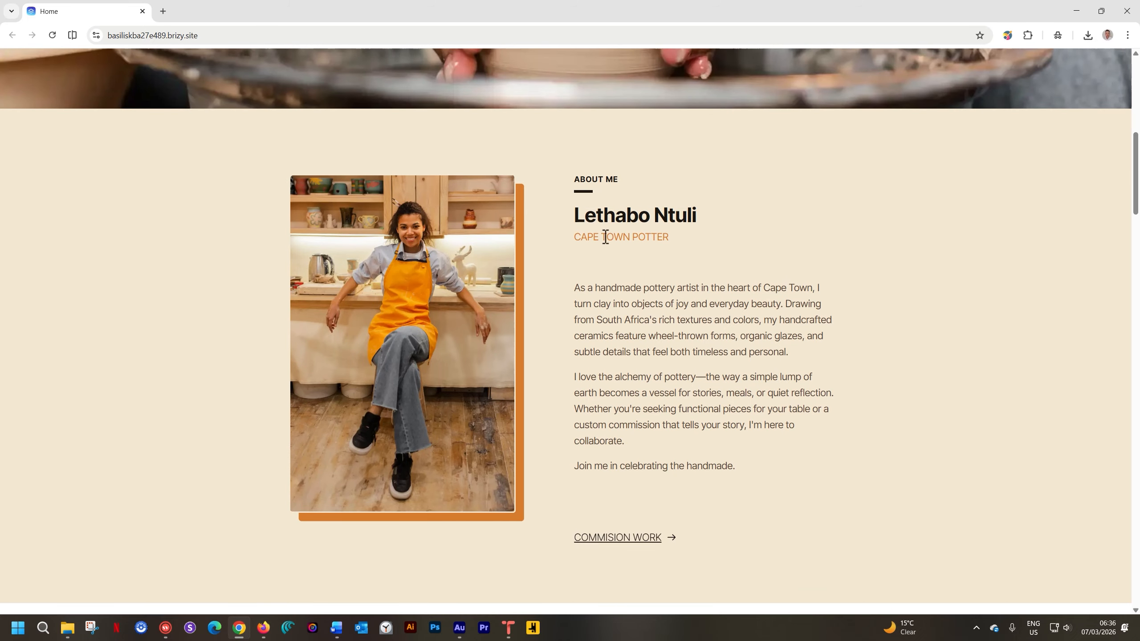
pyautogui.scroll(5, 211, 421)
pyautogui.scroll(5, 209, 421)
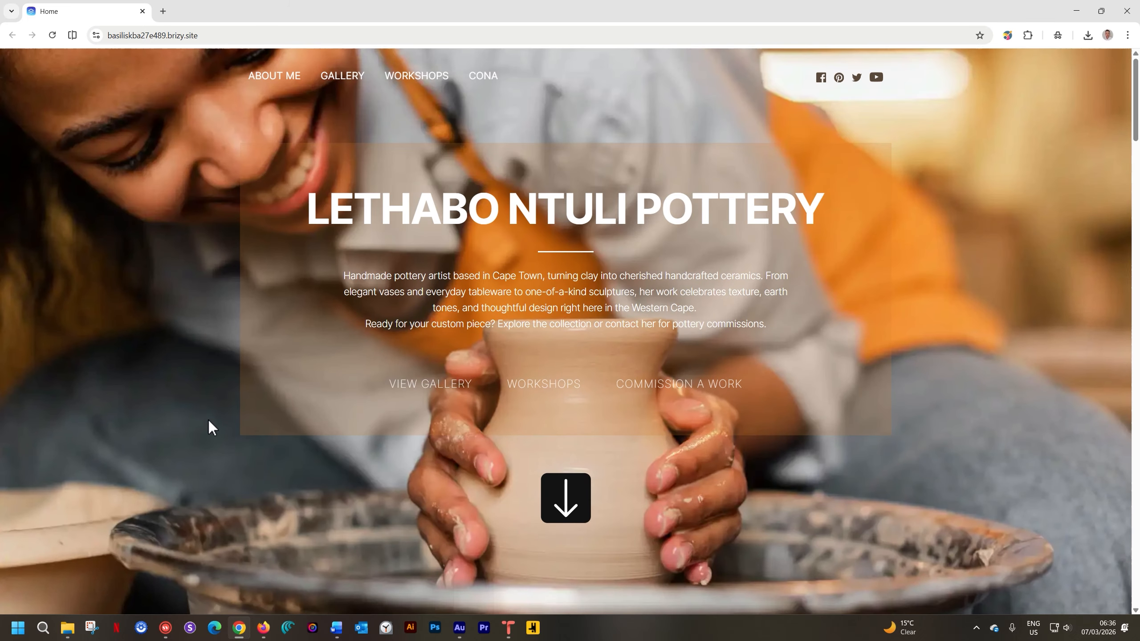
pyautogui.scroll(-12, 214, 417)
pyautogui.scroll(-15, 214, 417)
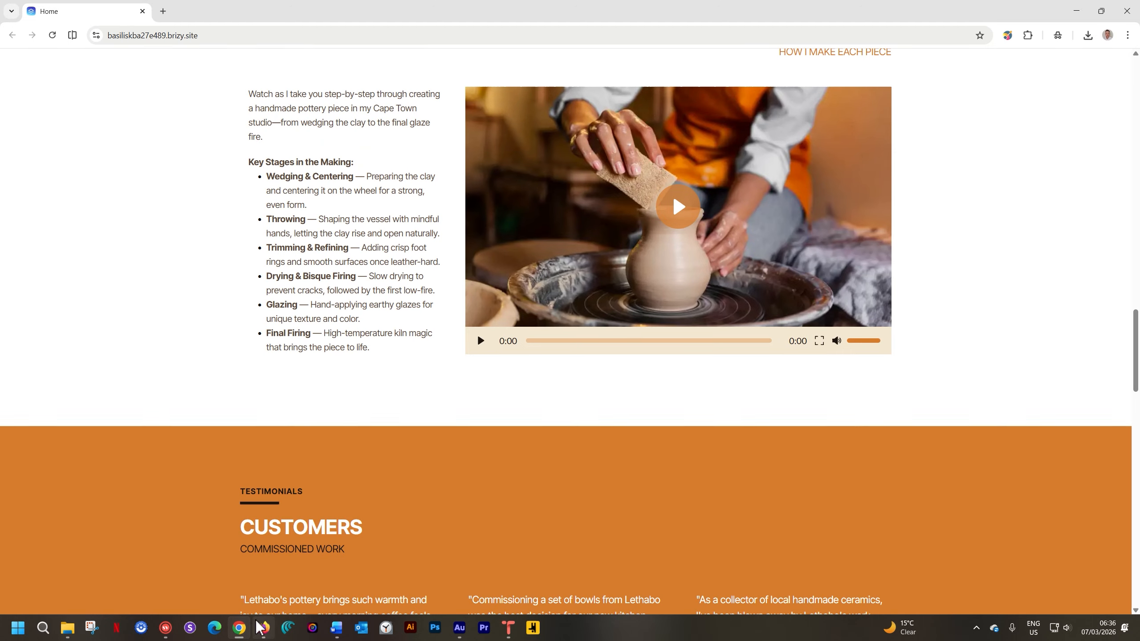
# - Switch back to Breakdance and set both the global body font and the global heading font to Inter Tight
pyautogui.click(262, 629)
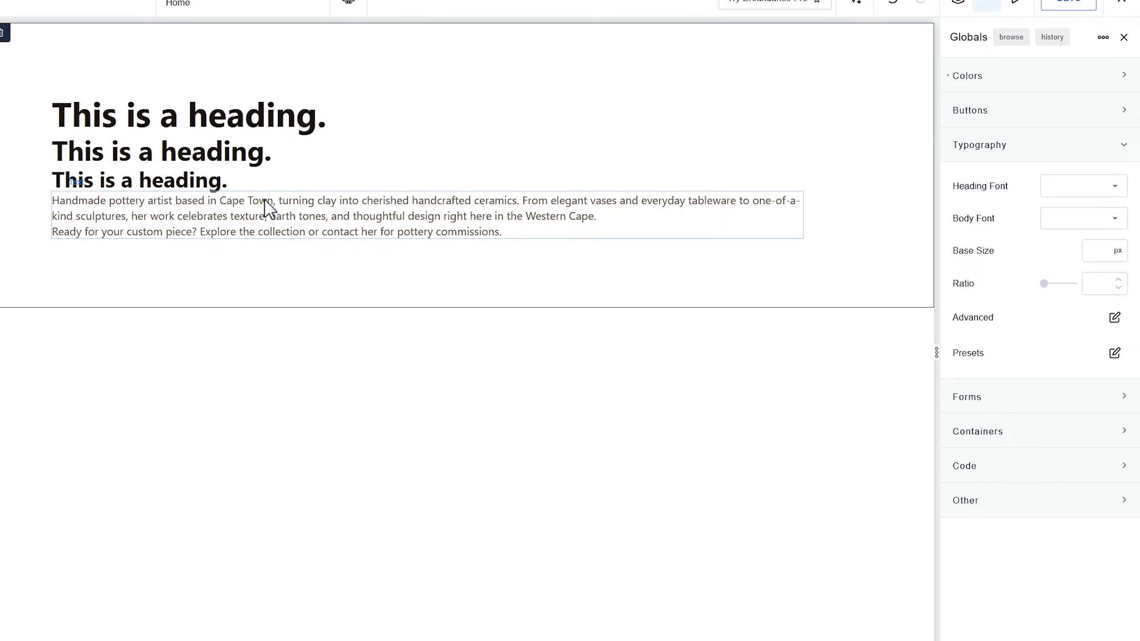
pyautogui.click(1068, 219)
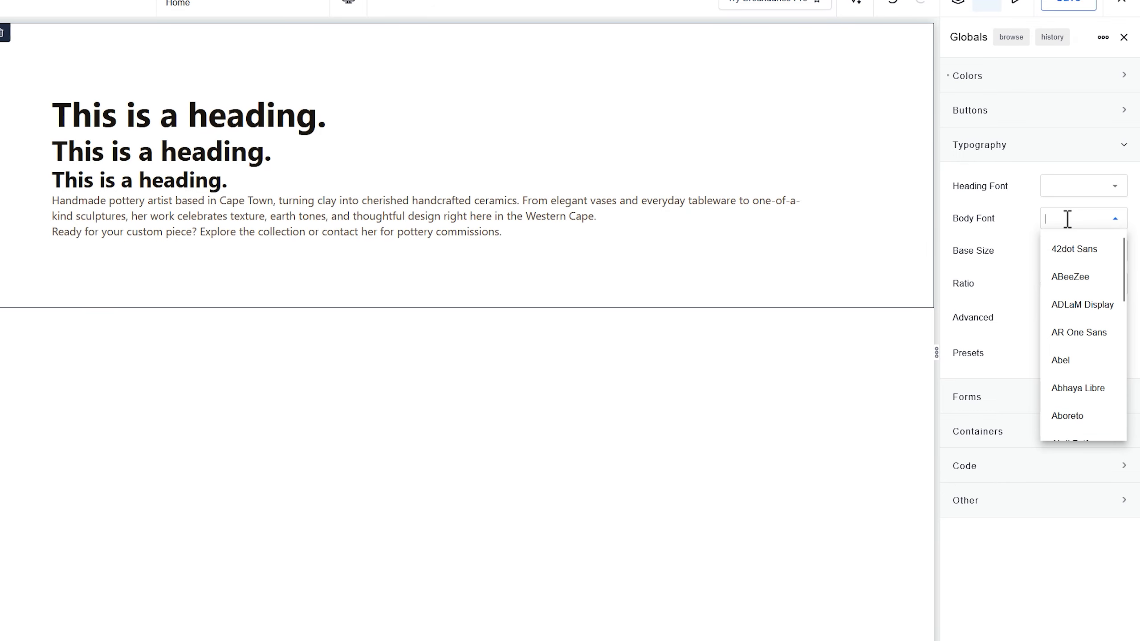
pyautogui.write('inter')
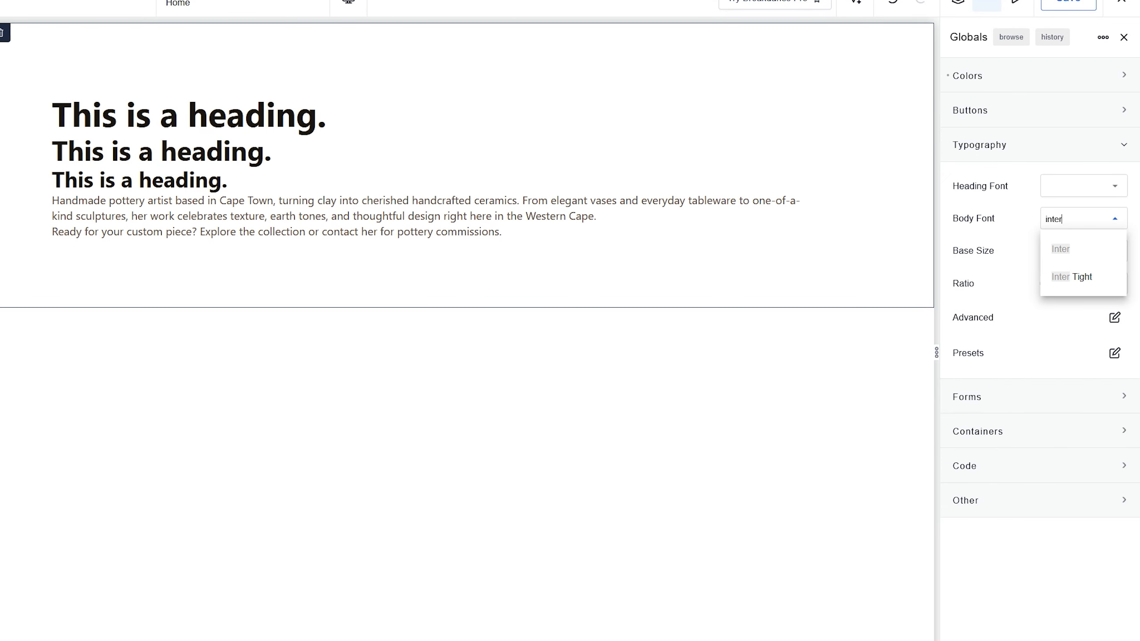
pyautogui.click(1075, 285)
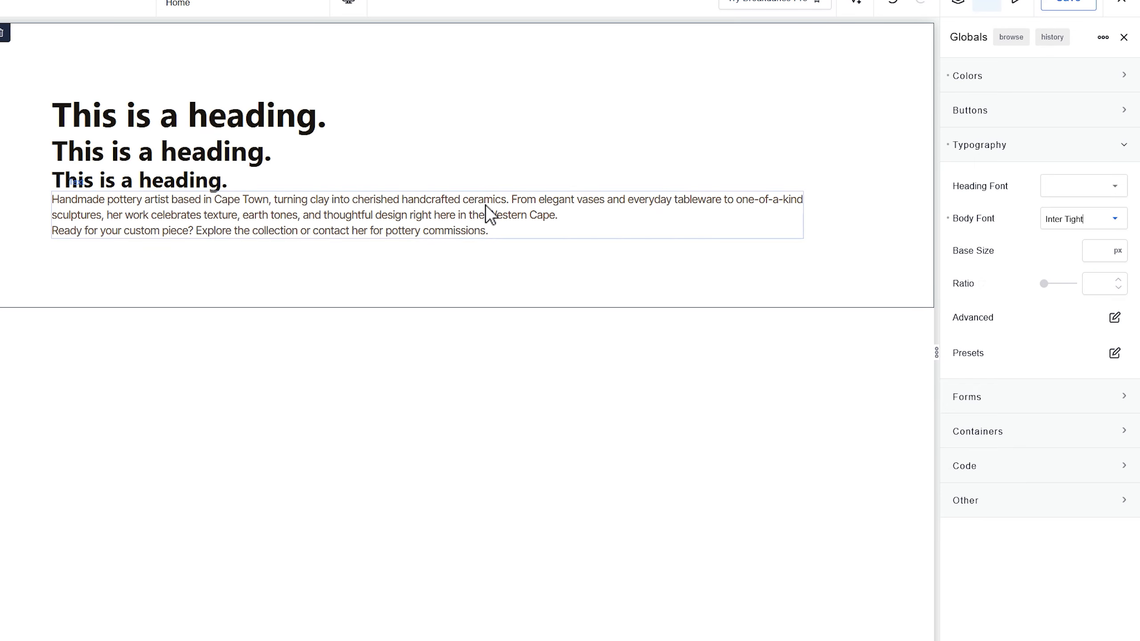
pyautogui.click(1062, 188)
pyautogui.write('inter')
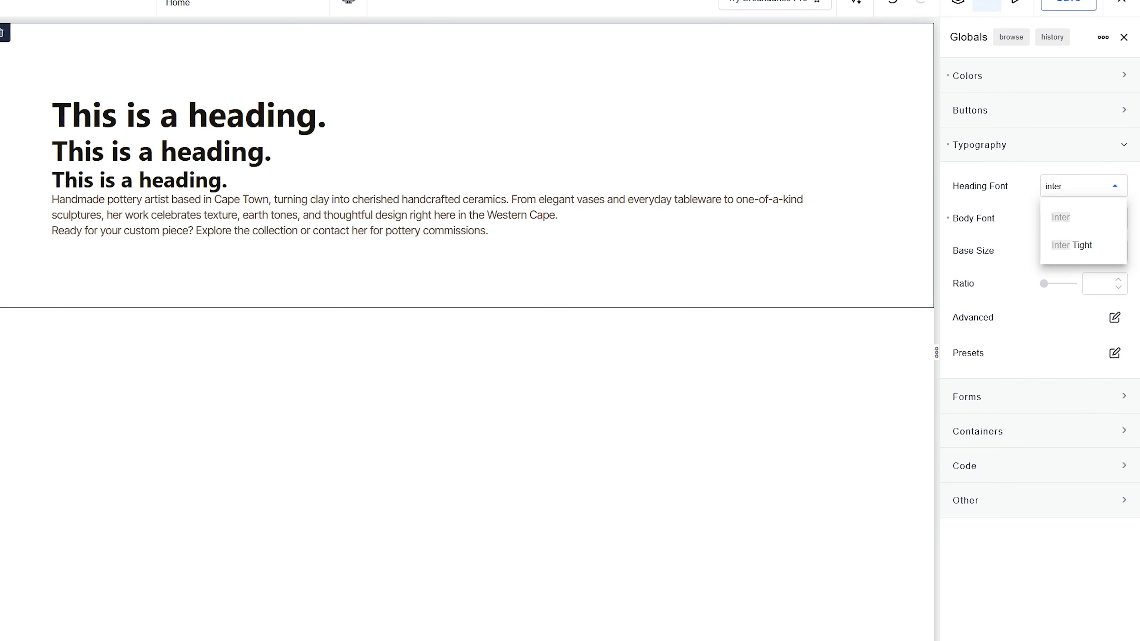
pyautogui.click(1076, 245)
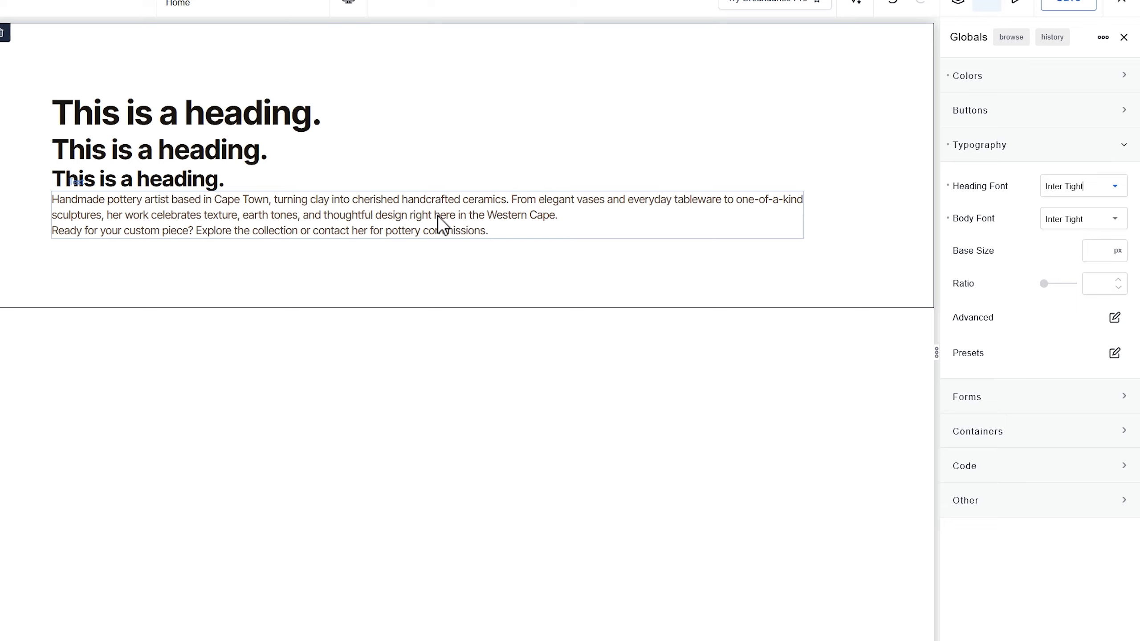
# - Set the global typography base size to 18 px and the body text line height to 1.4 em
pyautogui.click(1098, 251)
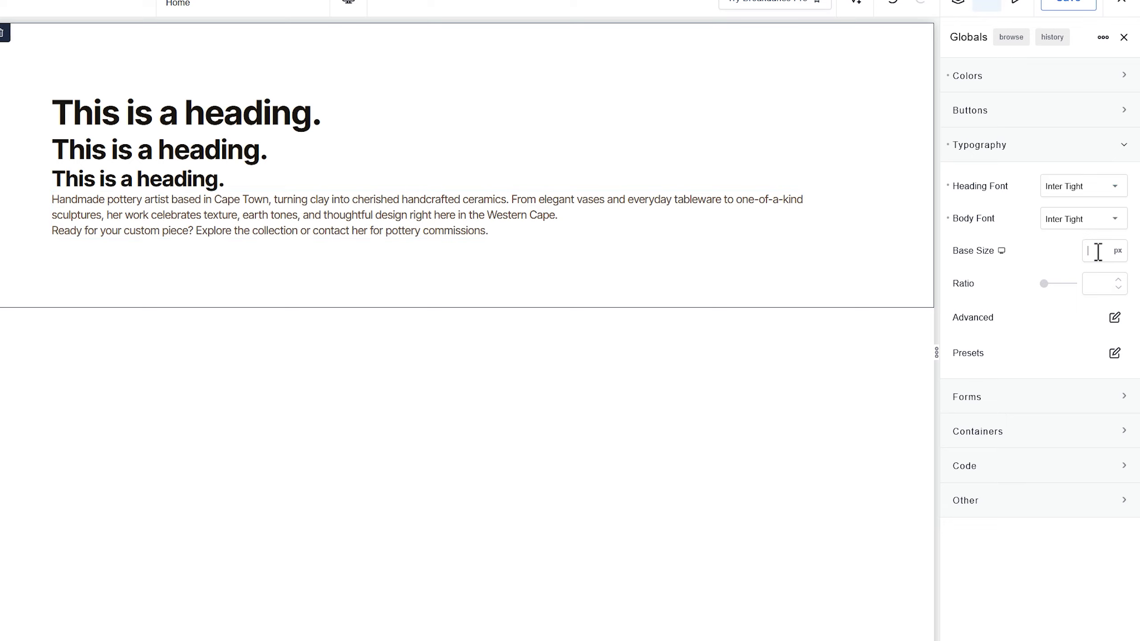
pyautogui.write('18')
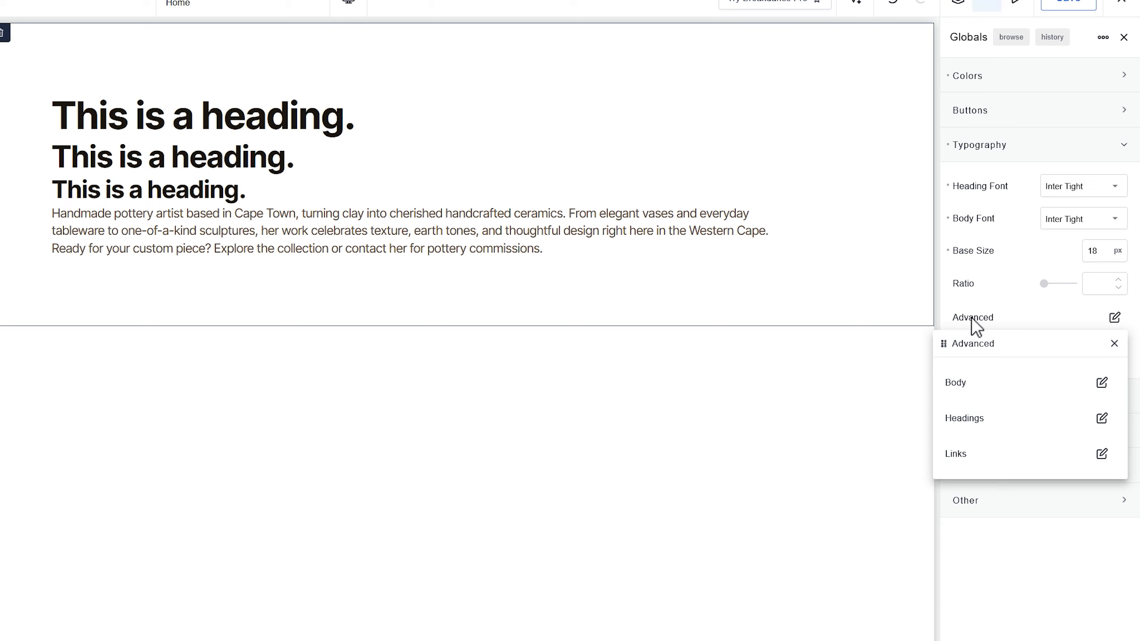
pyautogui.click(1102, 383)
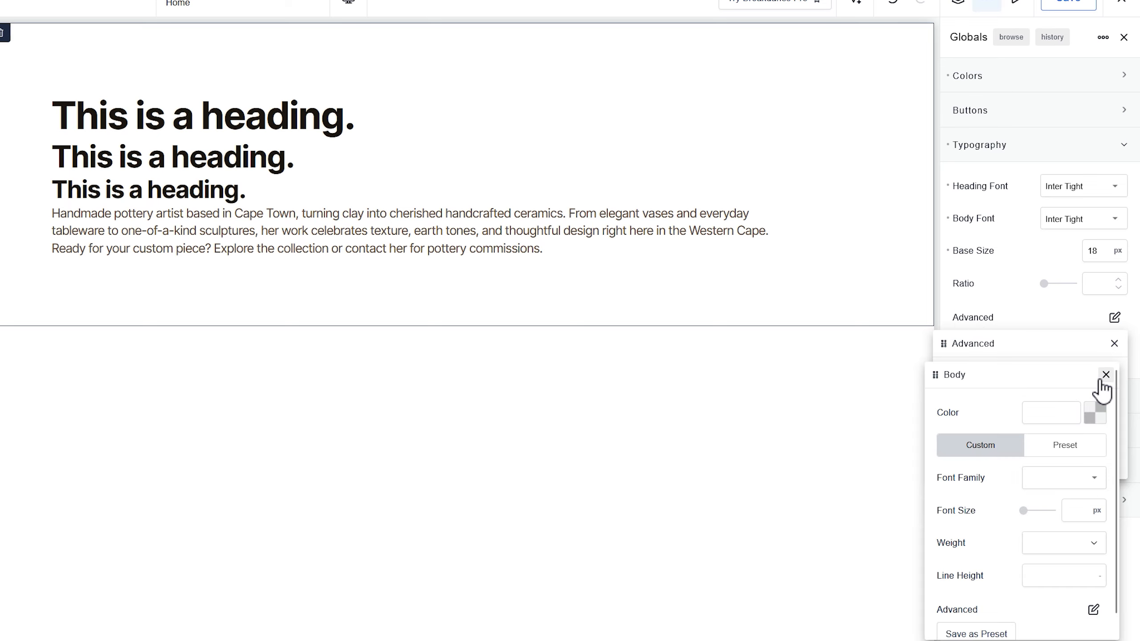
pyautogui.moveTo(1046, 380); pyautogui.dragTo(840, 61)
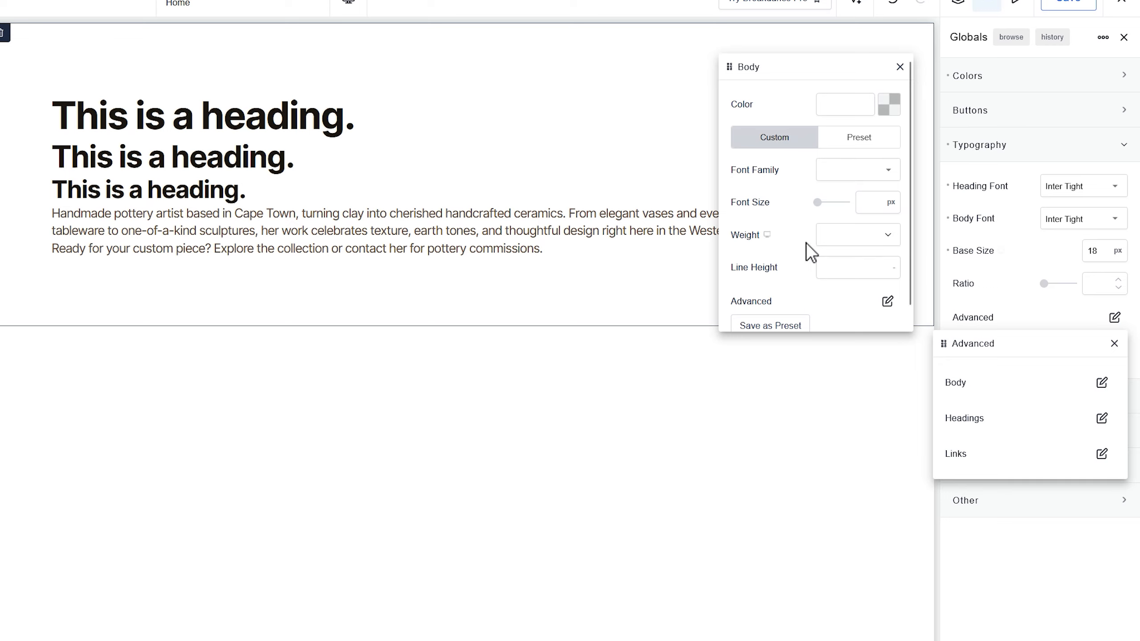
pyautogui.click(849, 274)
pyautogui.write('1')
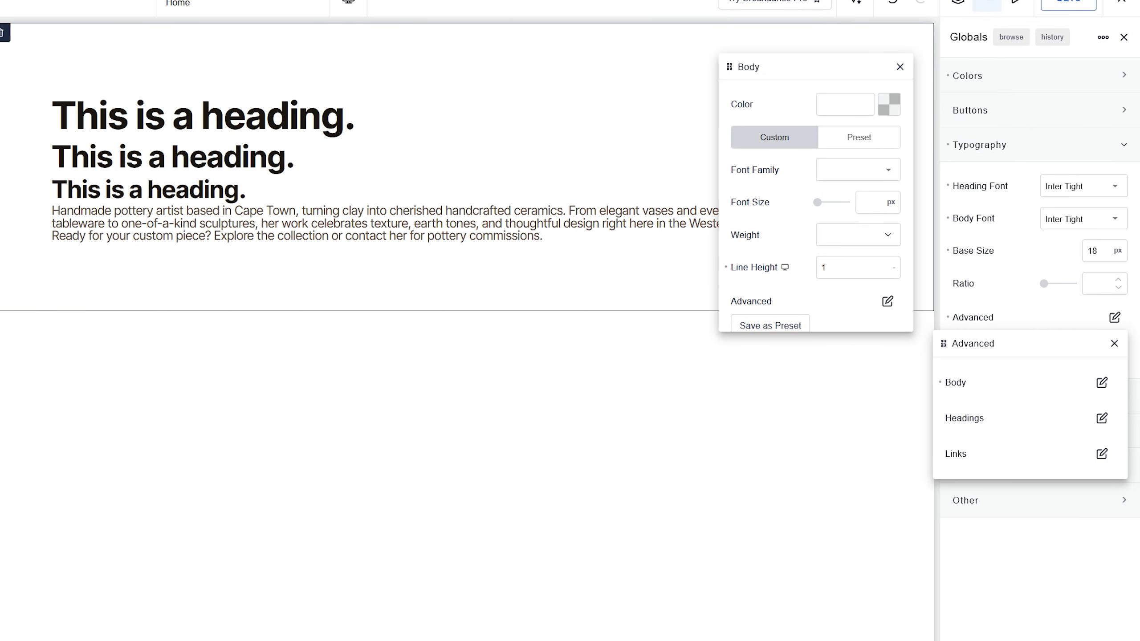
pyautogui.click(894, 270)
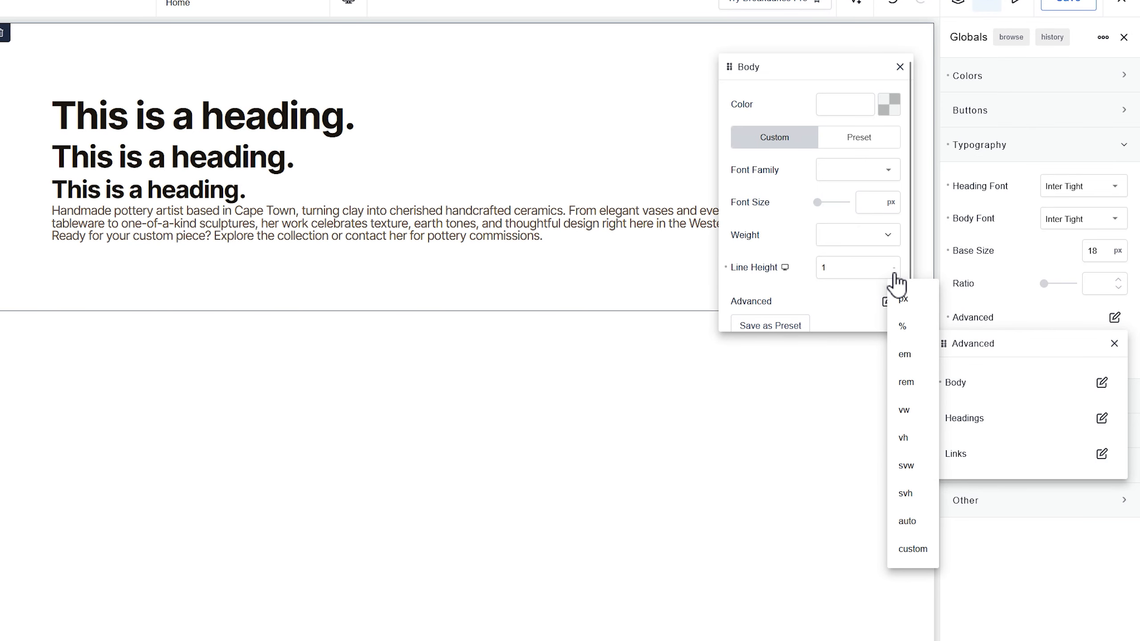
pyautogui.click(904, 359)
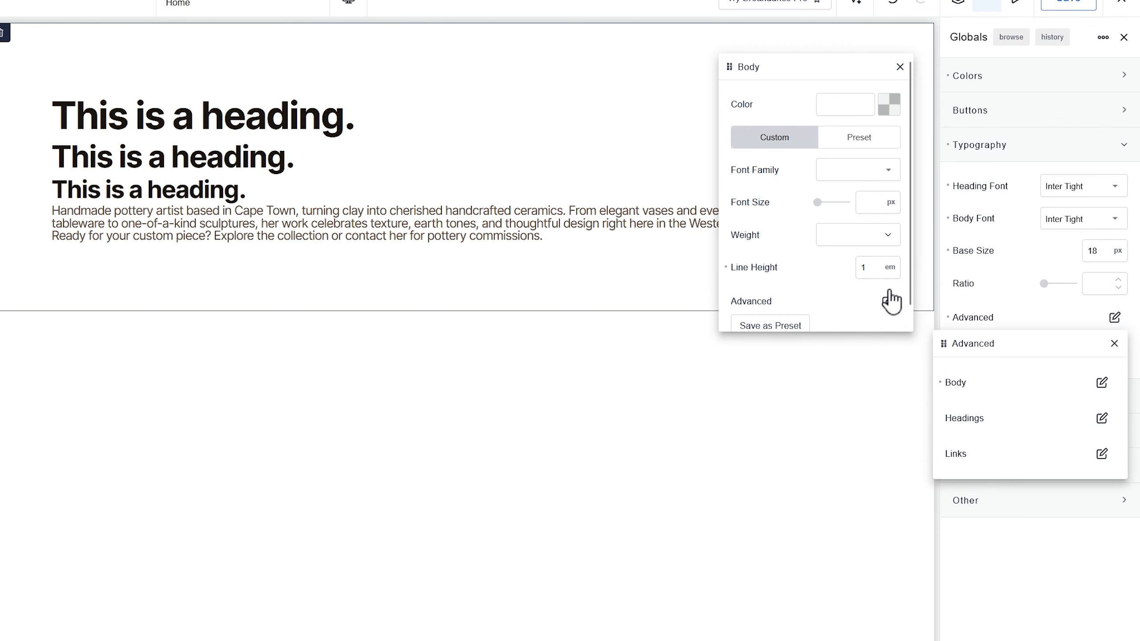
pyautogui.click(870, 268)
pyautogui.write('.4')
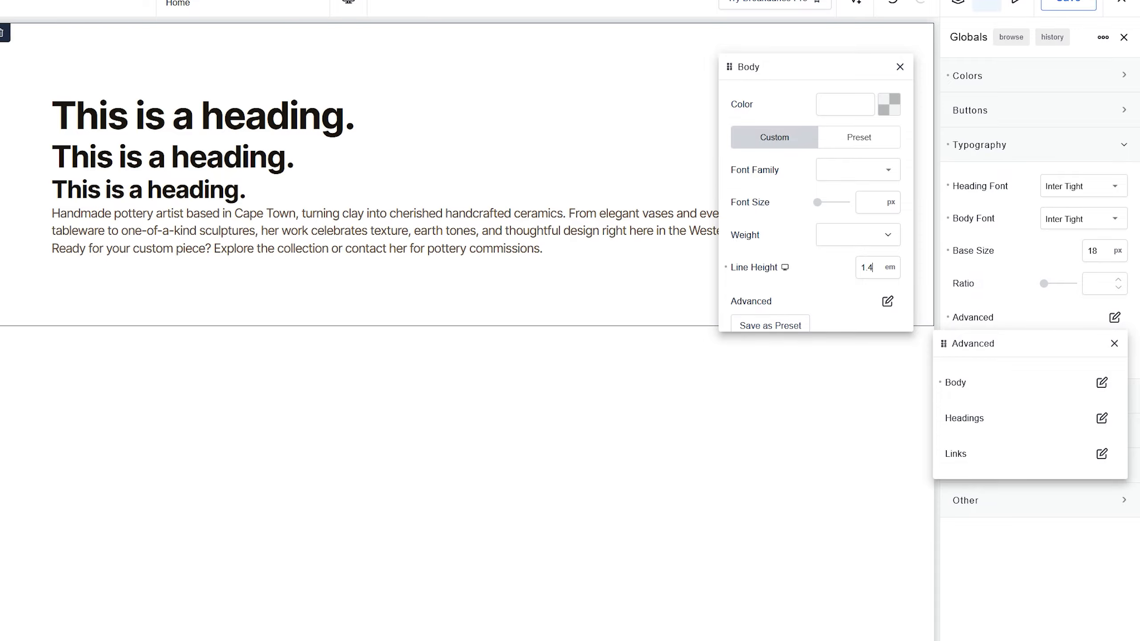
# - Try body line heights of 1.5 em and 1.8 em, restore 1.4 em and close the body settings
pyautogui.press('BackSpace')
pyautogui.write('5')
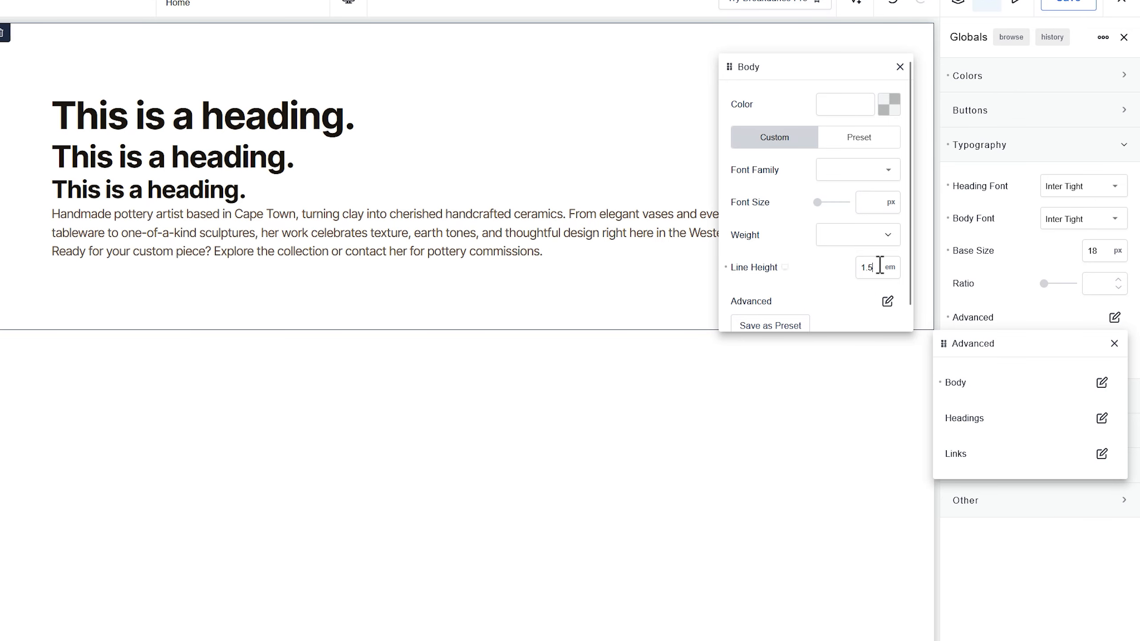
pyautogui.press('BackSpace')
pyautogui.write('8')
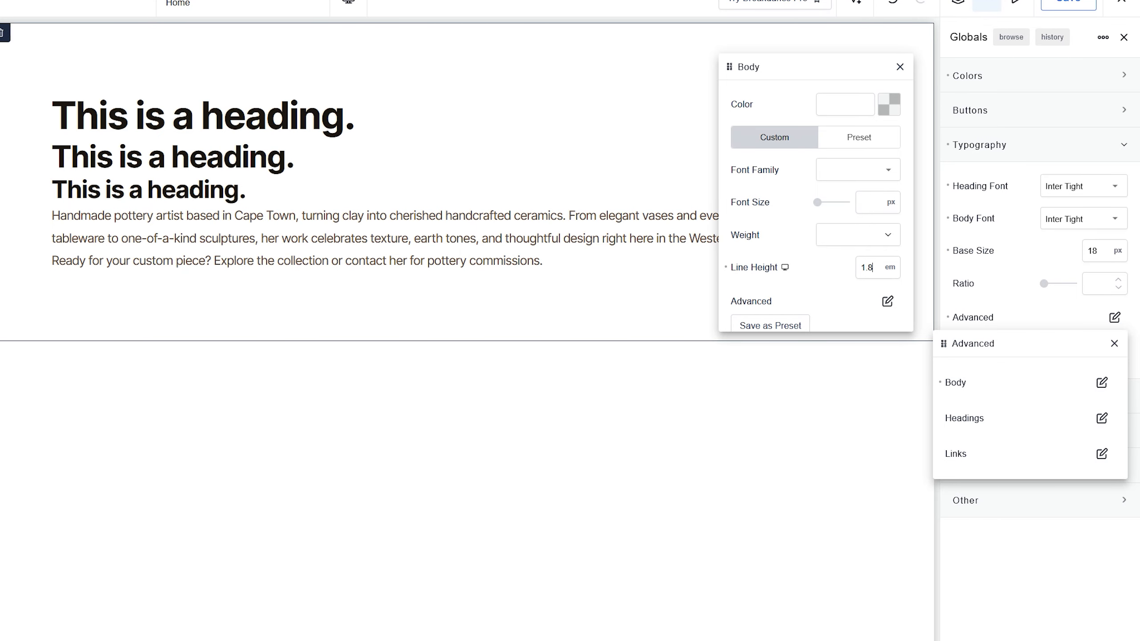
pyautogui.press('BackSpace')
pyautogui.write('4')
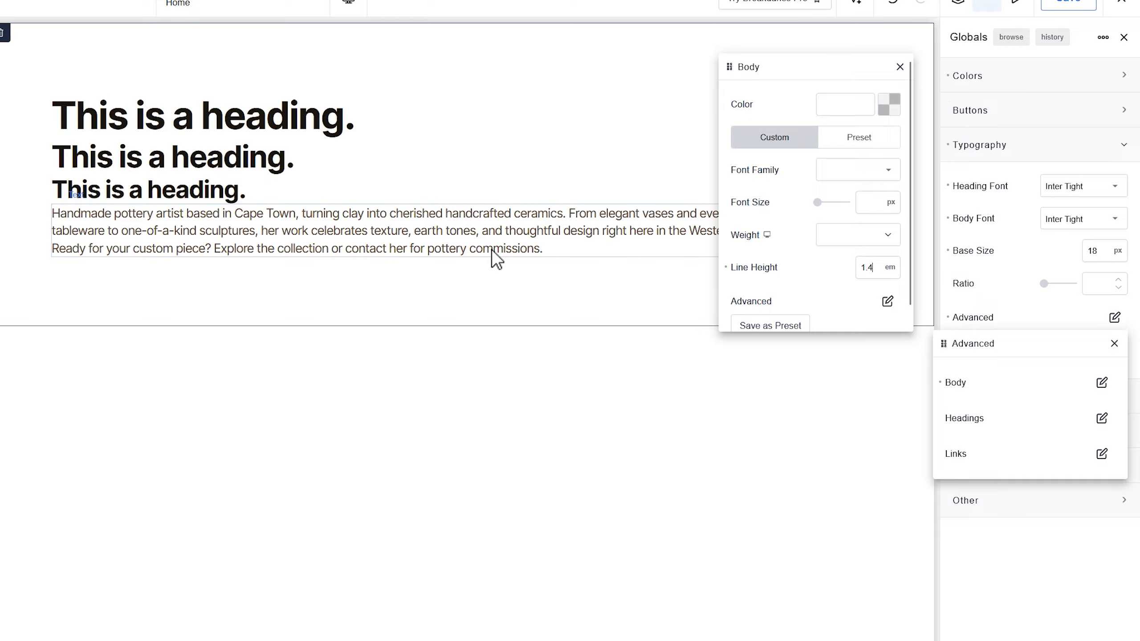
pyautogui.click(900, 68)
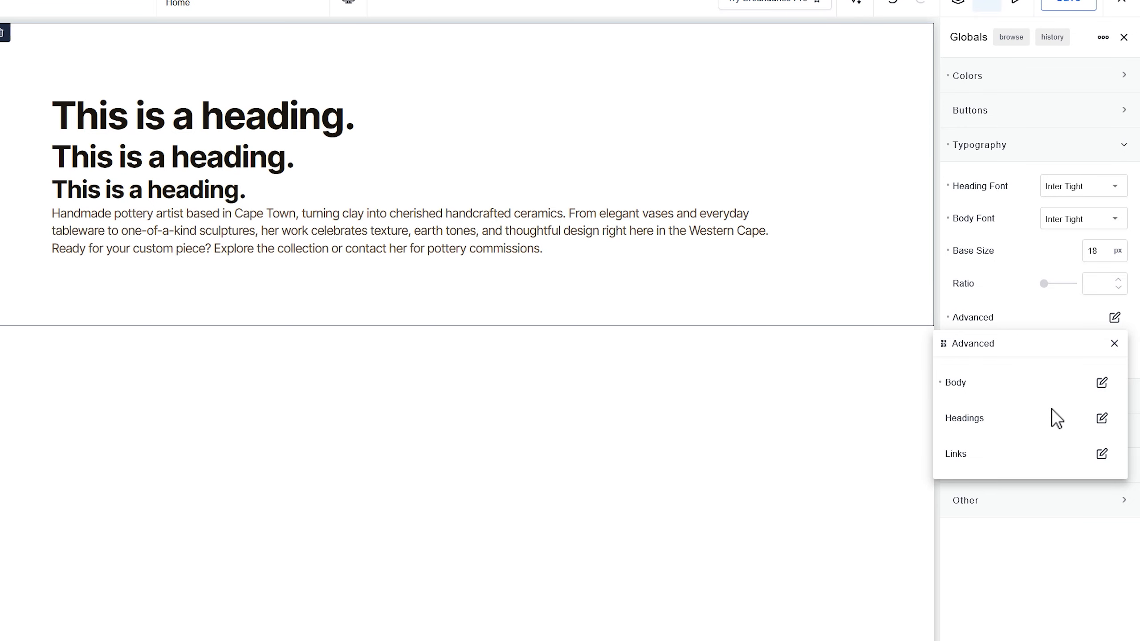
# - Set the font weight of all headings to 700 in the advanced global typography settings
pyautogui.click(1102, 419)
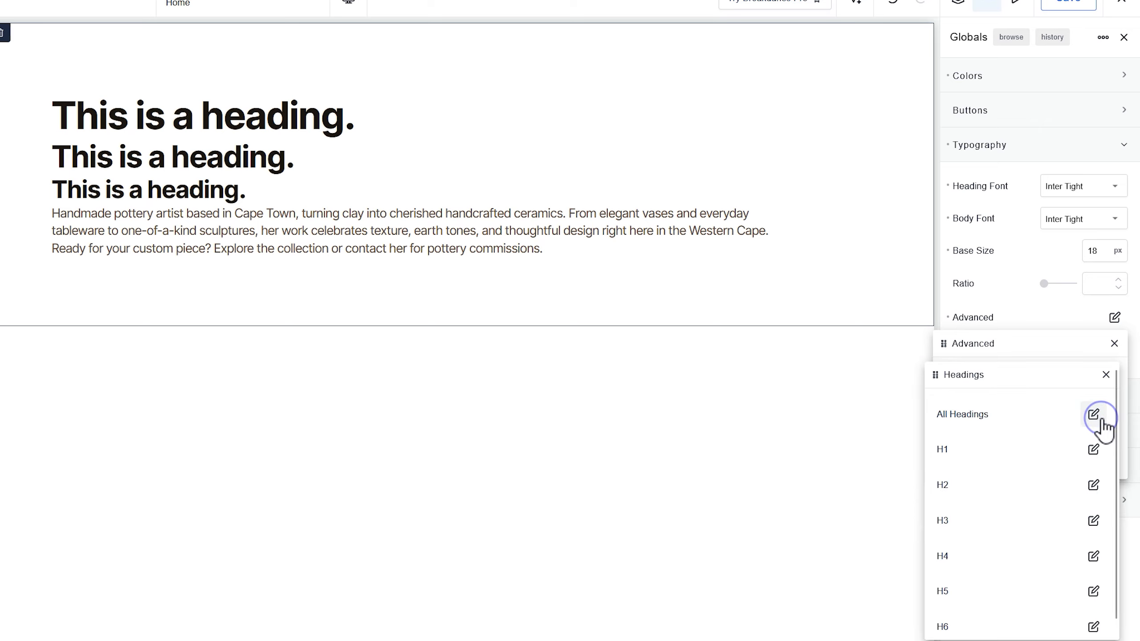
pyautogui.moveTo(1021, 375); pyautogui.dragTo(646, 87)
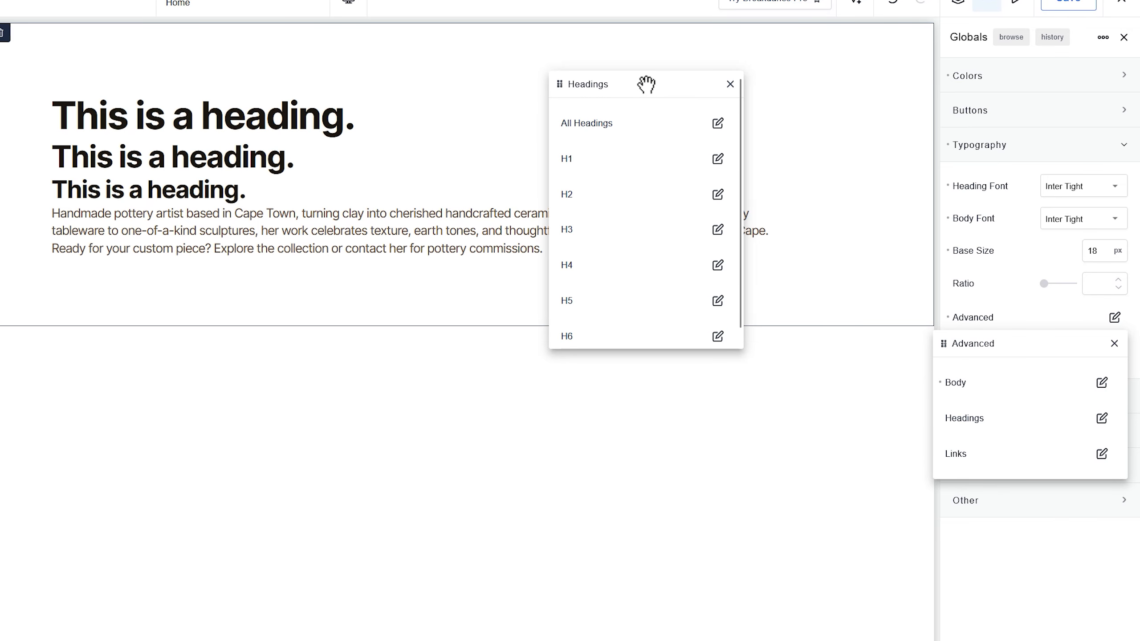
pyautogui.click(718, 124)
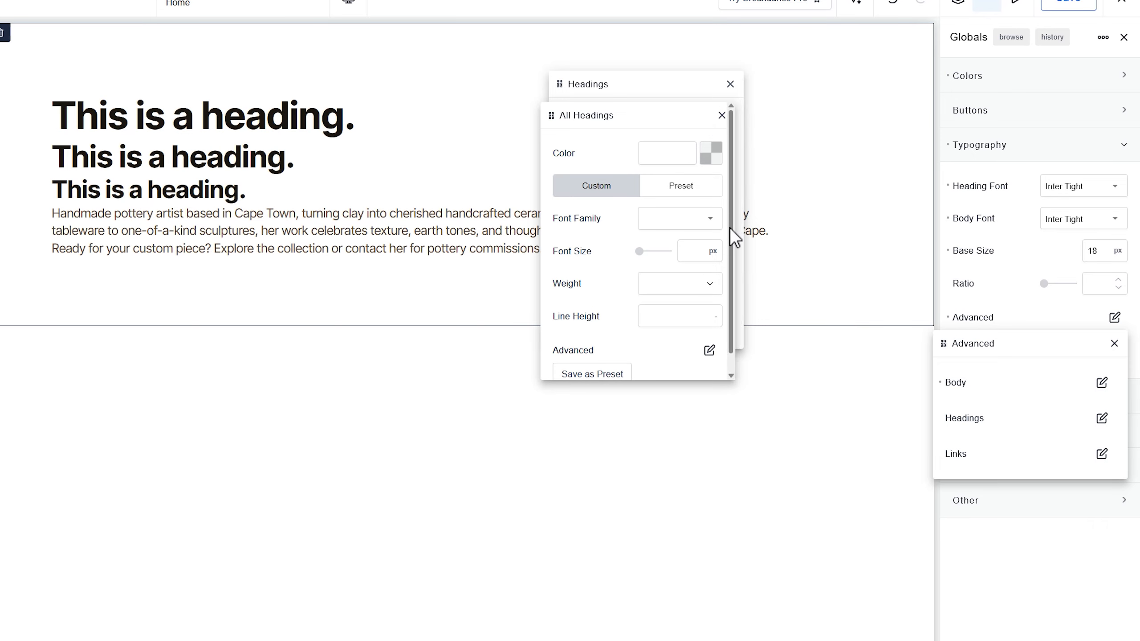
pyautogui.click(700, 297)
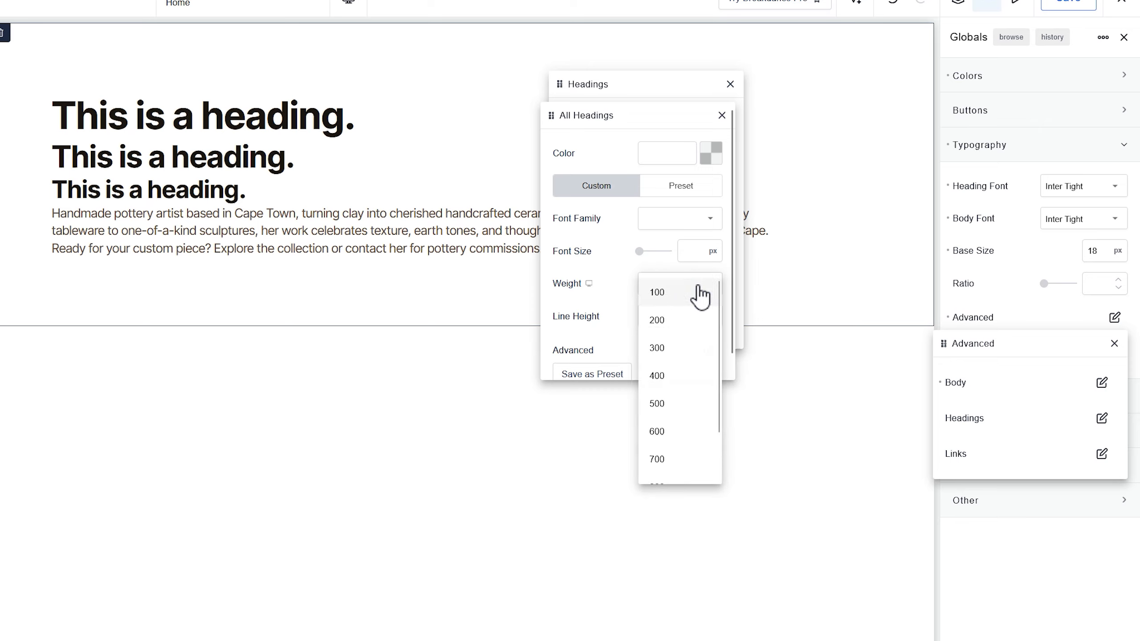
pyautogui.click(675, 459)
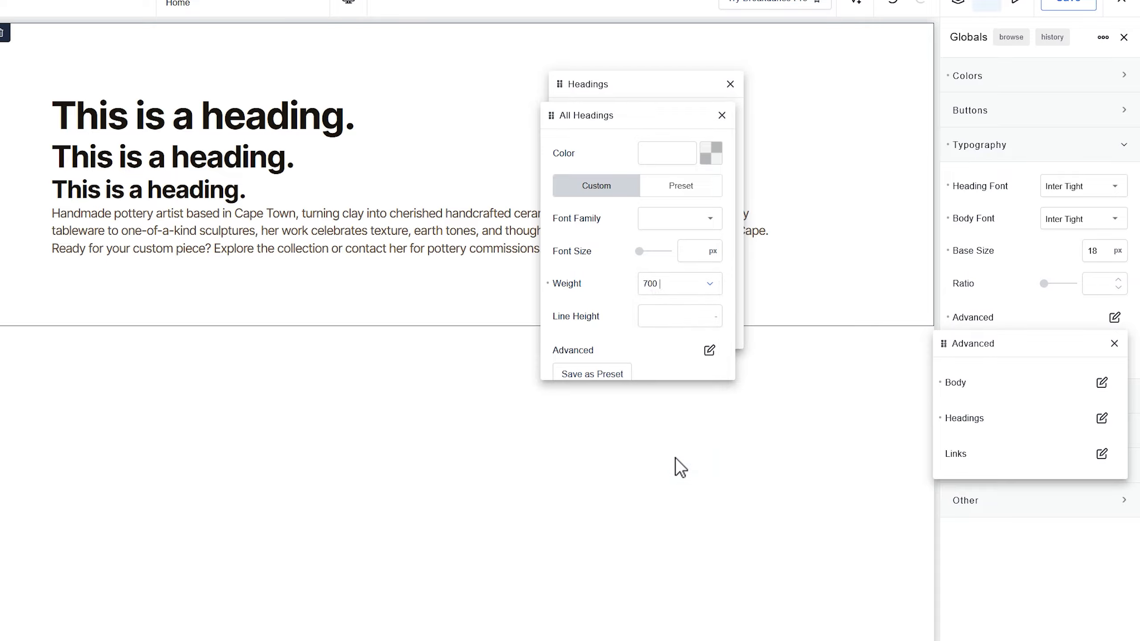
# - Try weights 100 and 300 on all headings and restore the weight to 700
pyautogui.click(710, 289)
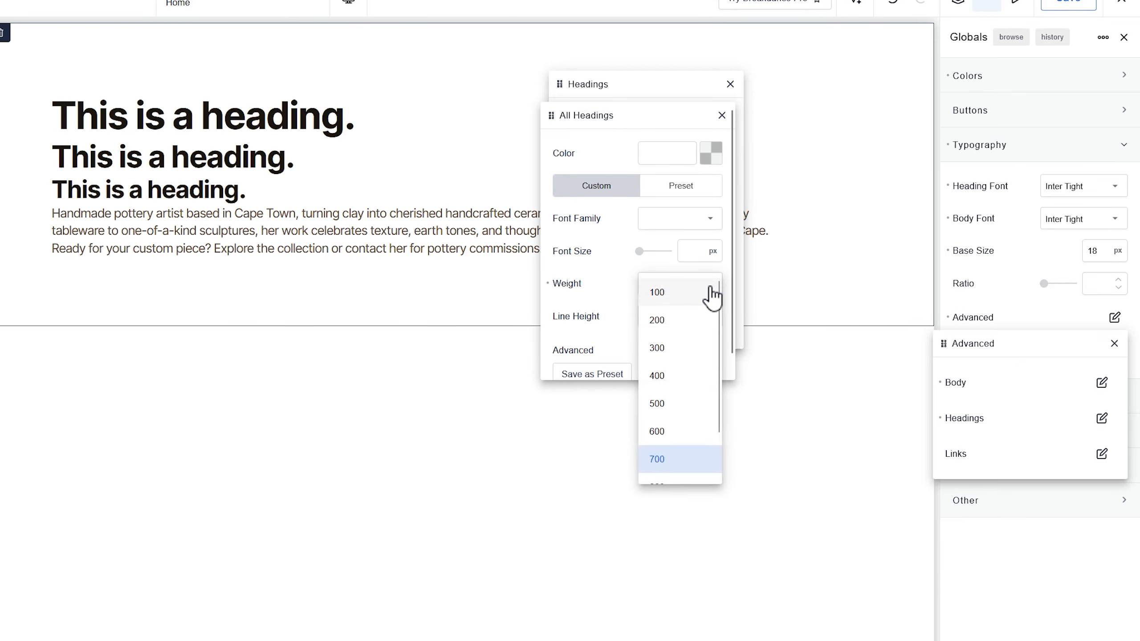
pyautogui.click(659, 295)
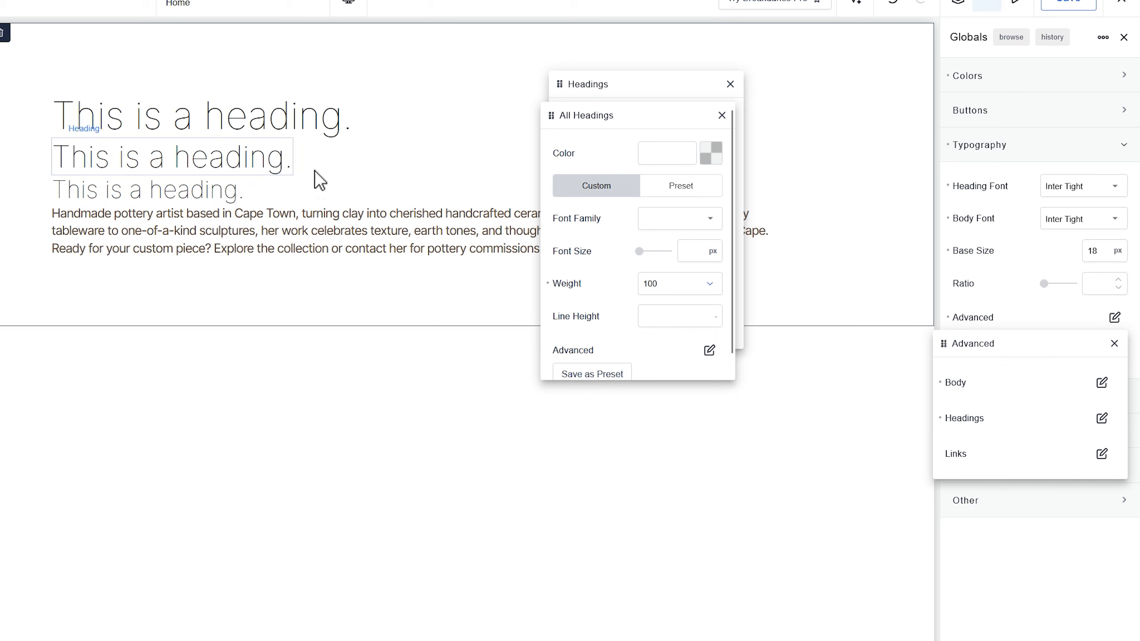
pyautogui.click(707, 281)
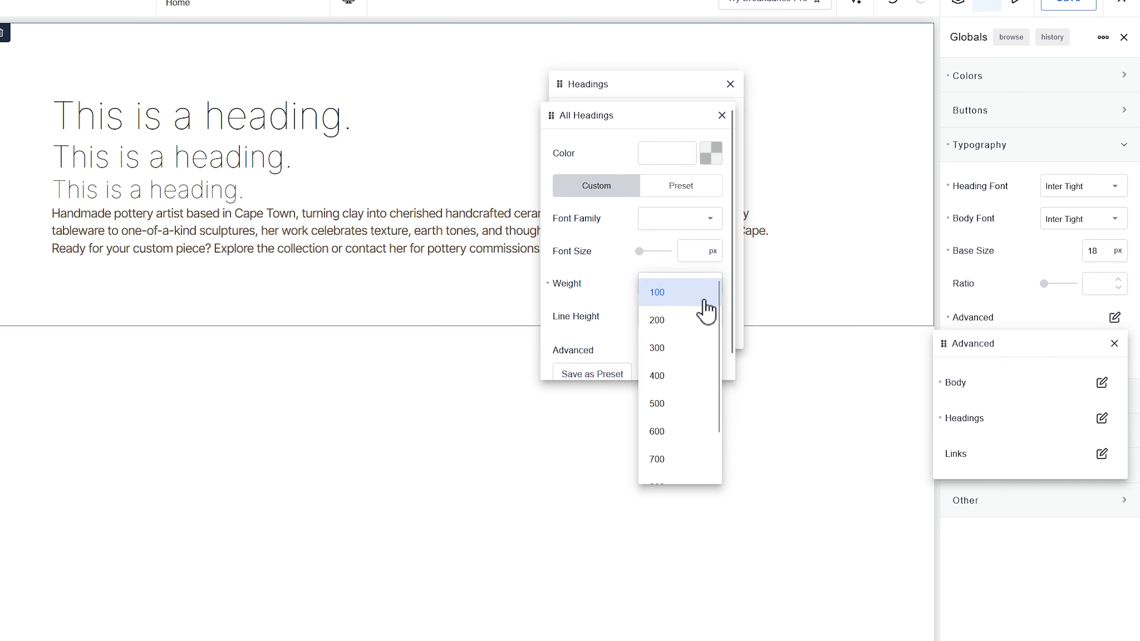
pyautogui.click(665, 348)
pyautogui.click(706, 285)
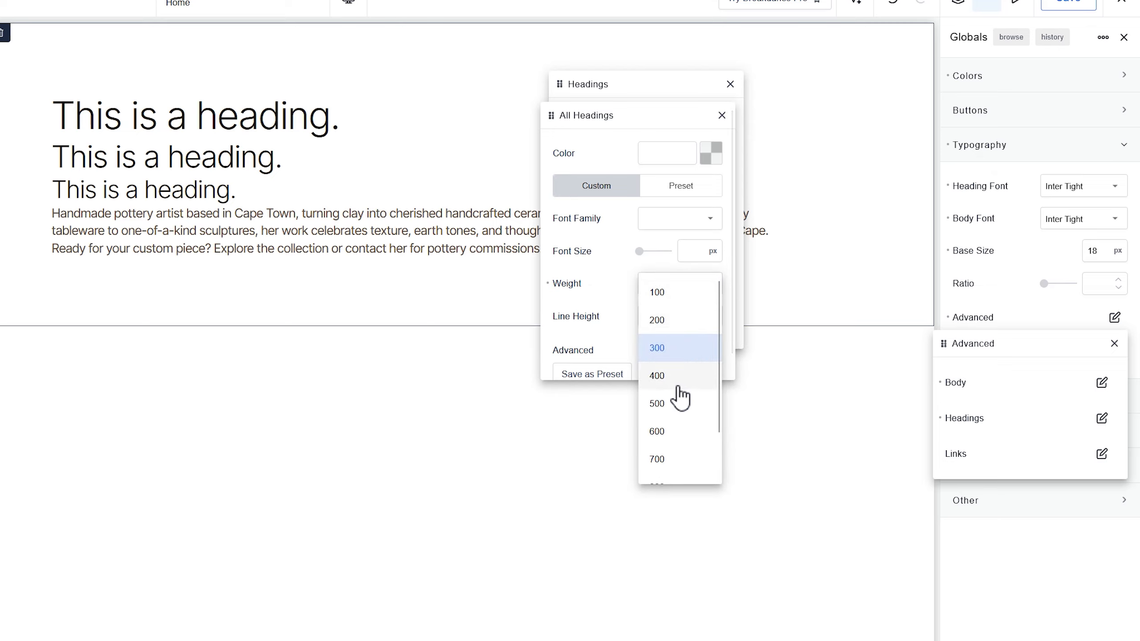
pyautogui.click(670, 459)
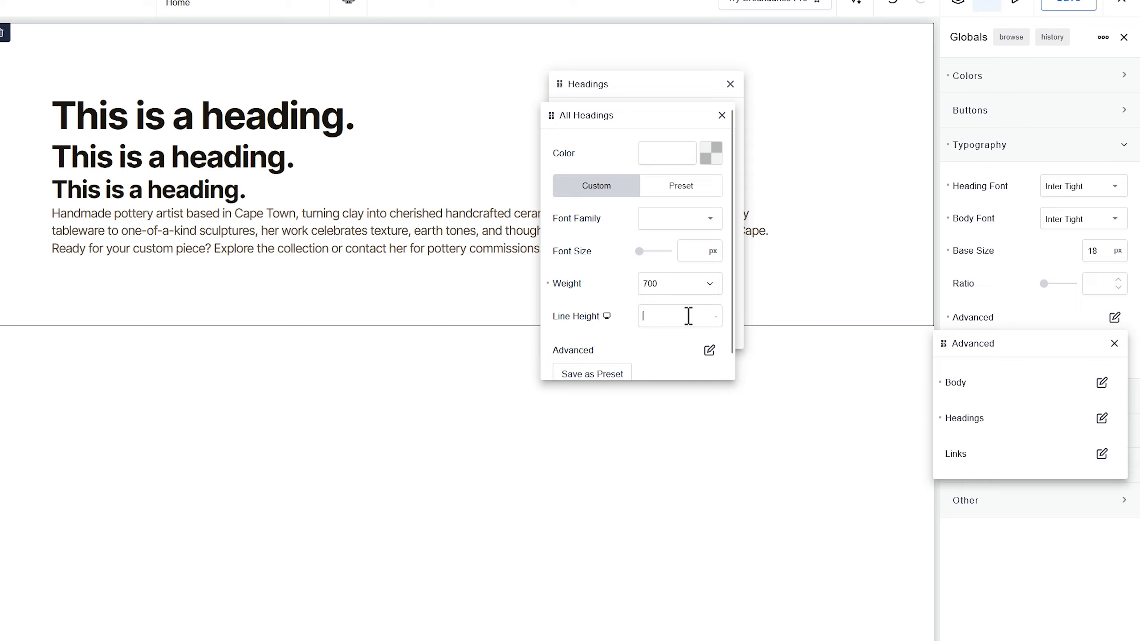
# - Set the line height of all headings to 1 em
pyautogui.click(717, 319)
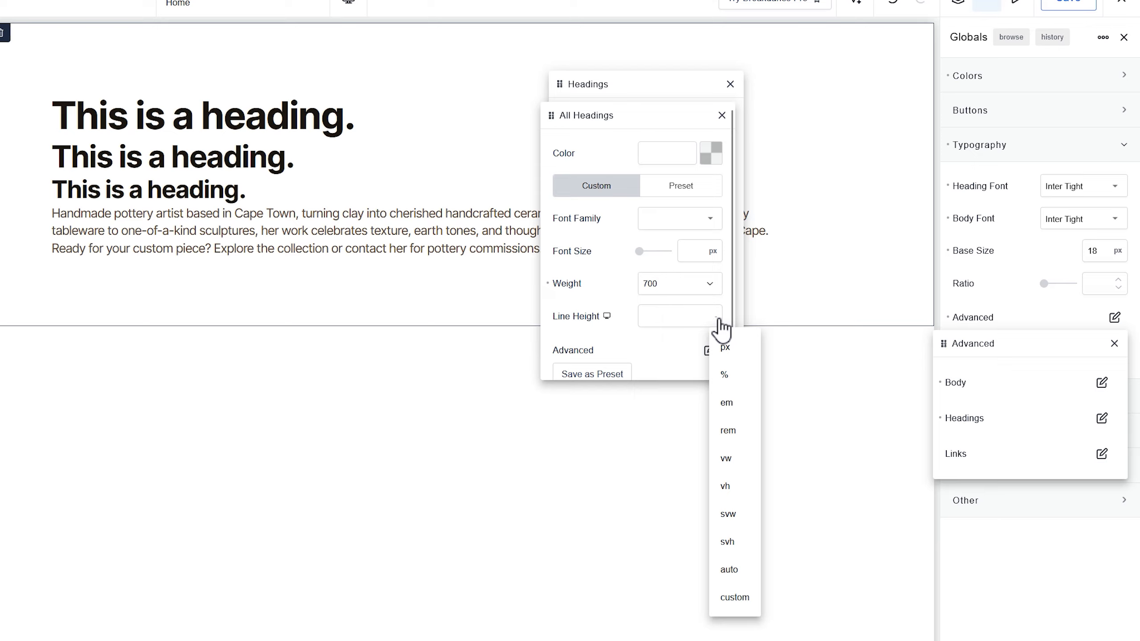
pyautogui.click(723, 402)
pyautogui.click(696, 318)
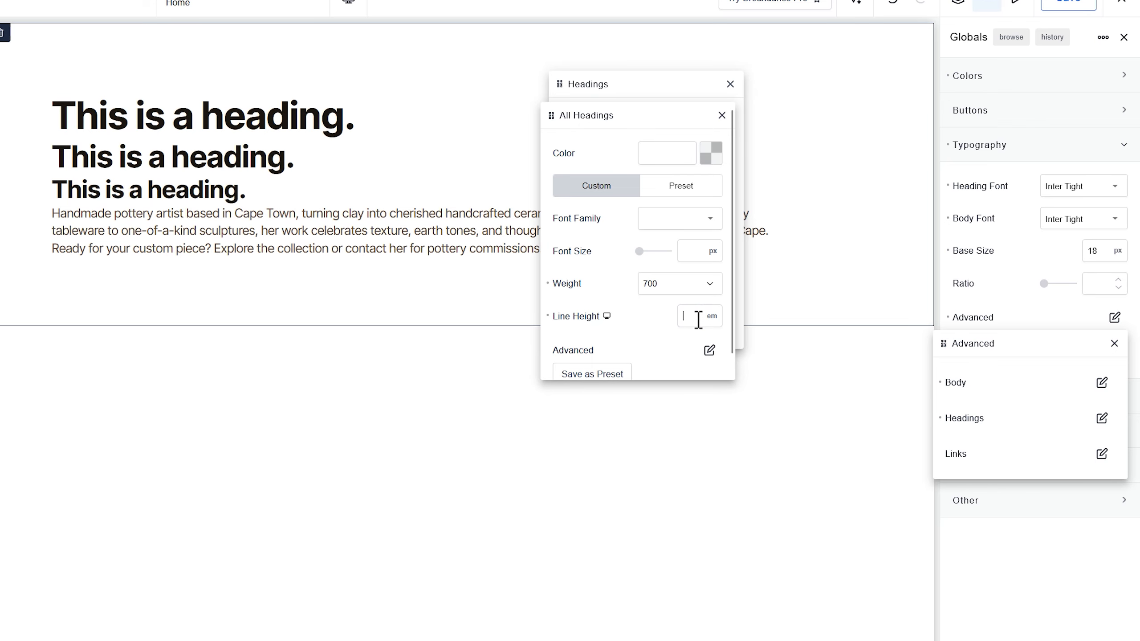
pyautogui.write('1')
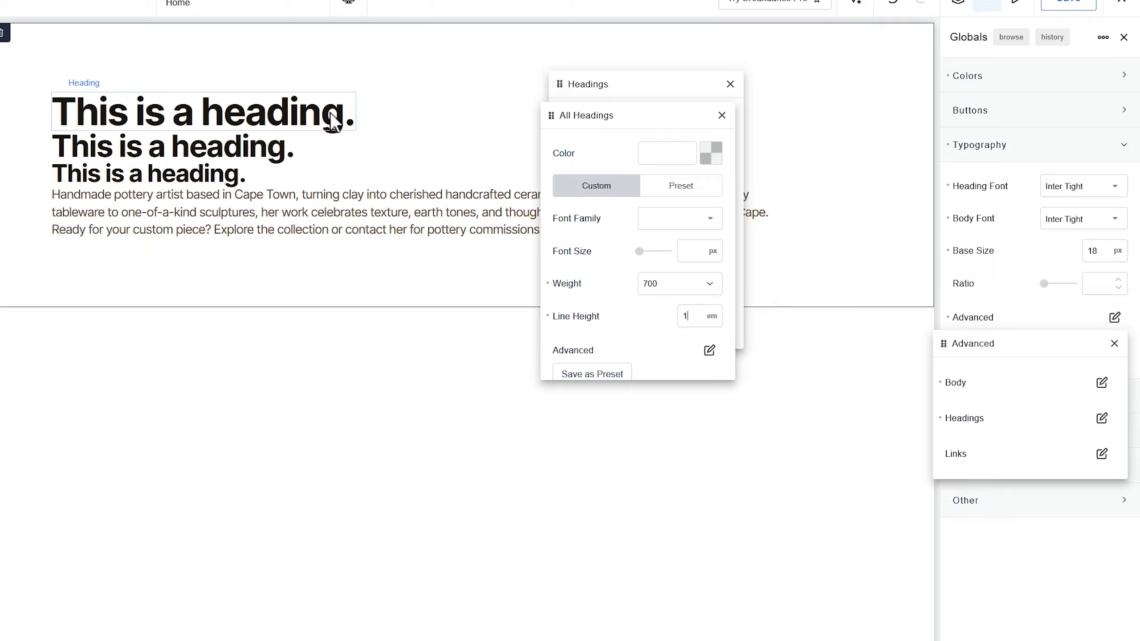
# - Replace the second heading's text with a copy of the body text's first paragraph to preview a multi-line heading
pyautogui.click(205, 103)
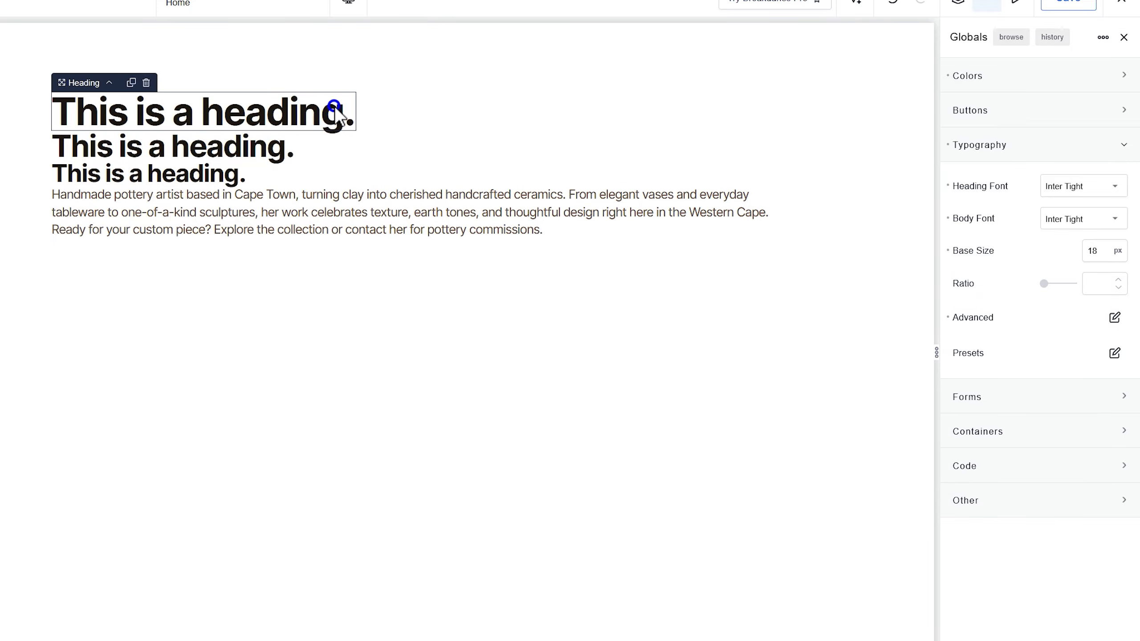
pyautogui.tripleClick(287, 214)
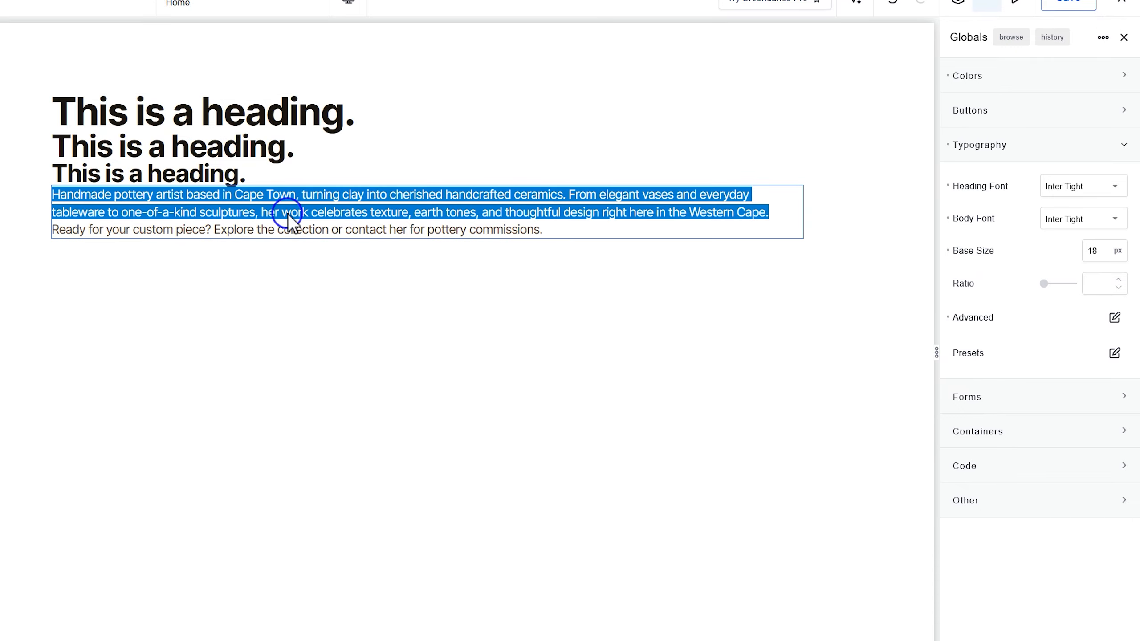
pyautogui.tripleClick(198, 148)
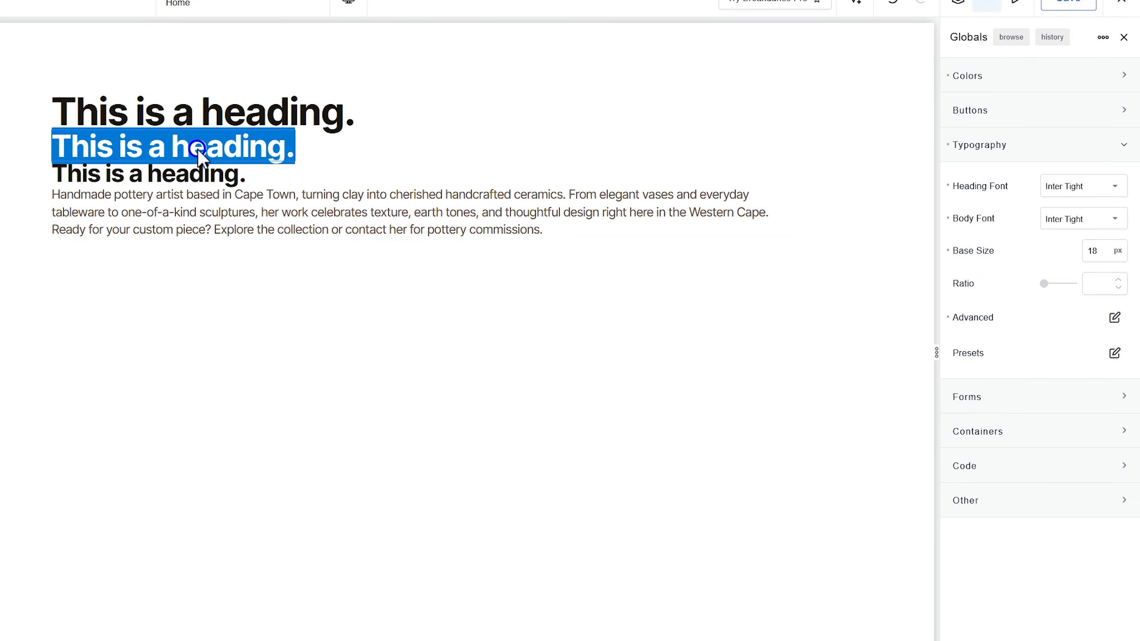
pyautogui.hotkey('ctrl', 'v')
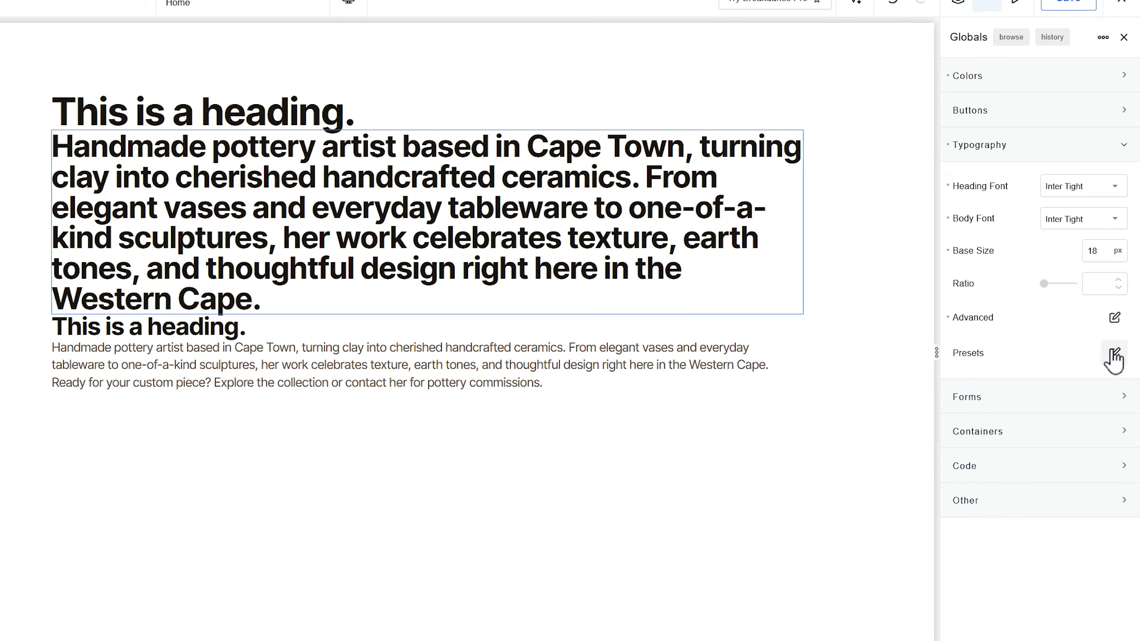
# - Reopen the settings for all headings, try a line height of 1.2 em, restore 1 em and close them
pyautogui.click(1116, 318)
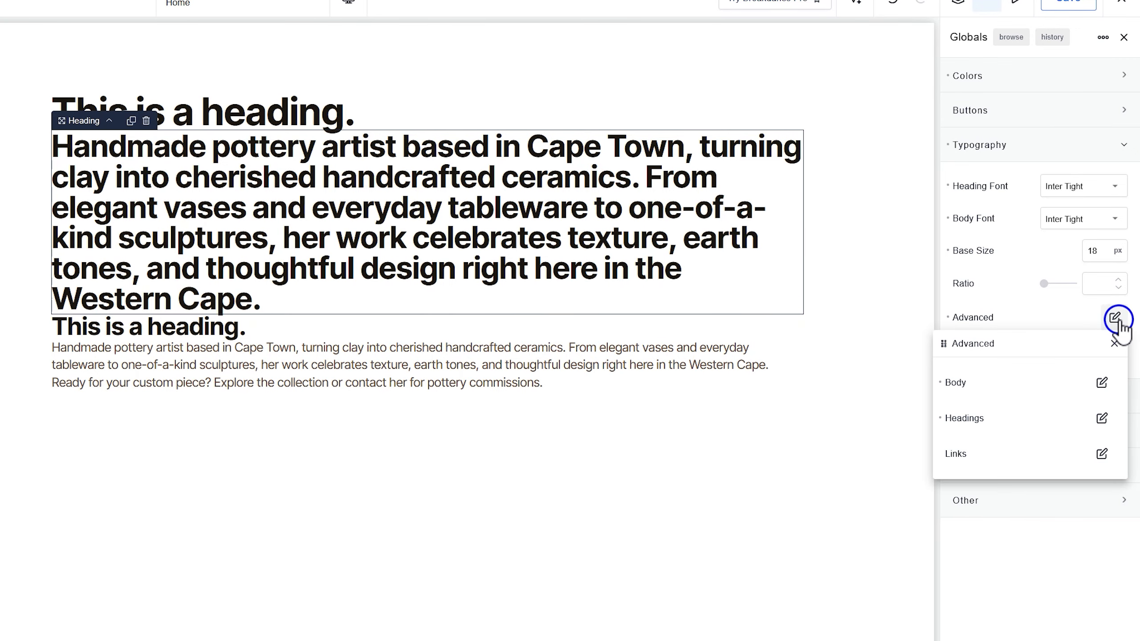
pyautogui.click(1102, 418)
pyautogui.click(1095, 420)
pyautogui.moveTo(1033, 389); pyautogui.dragTo(589, 94)
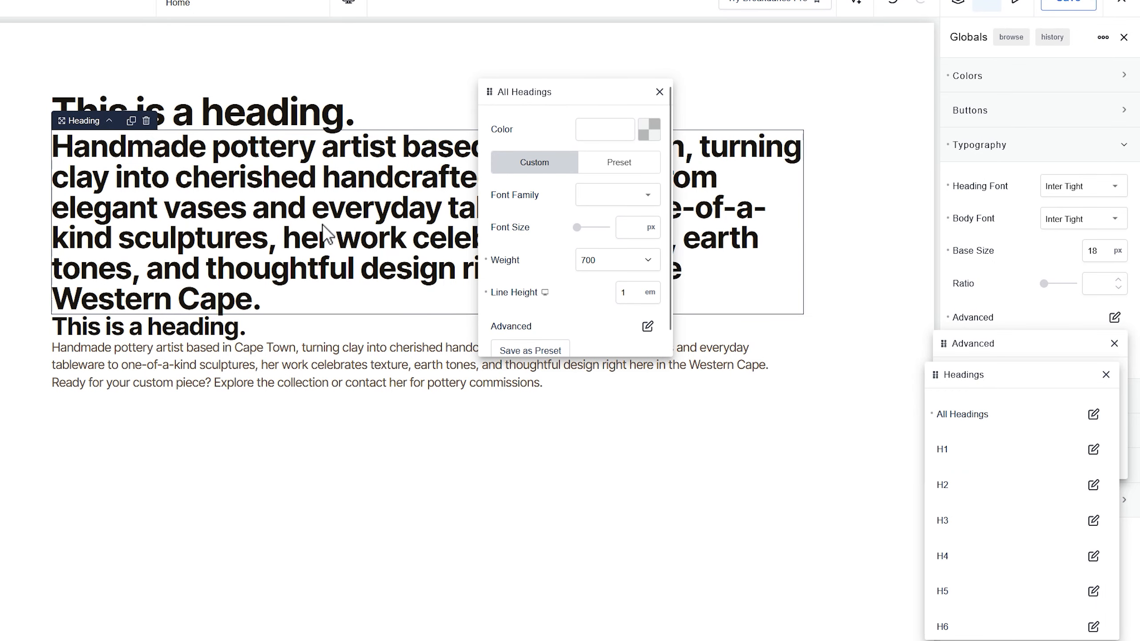
pyautogui.click(635, 293)
pyautogui.write('.2')
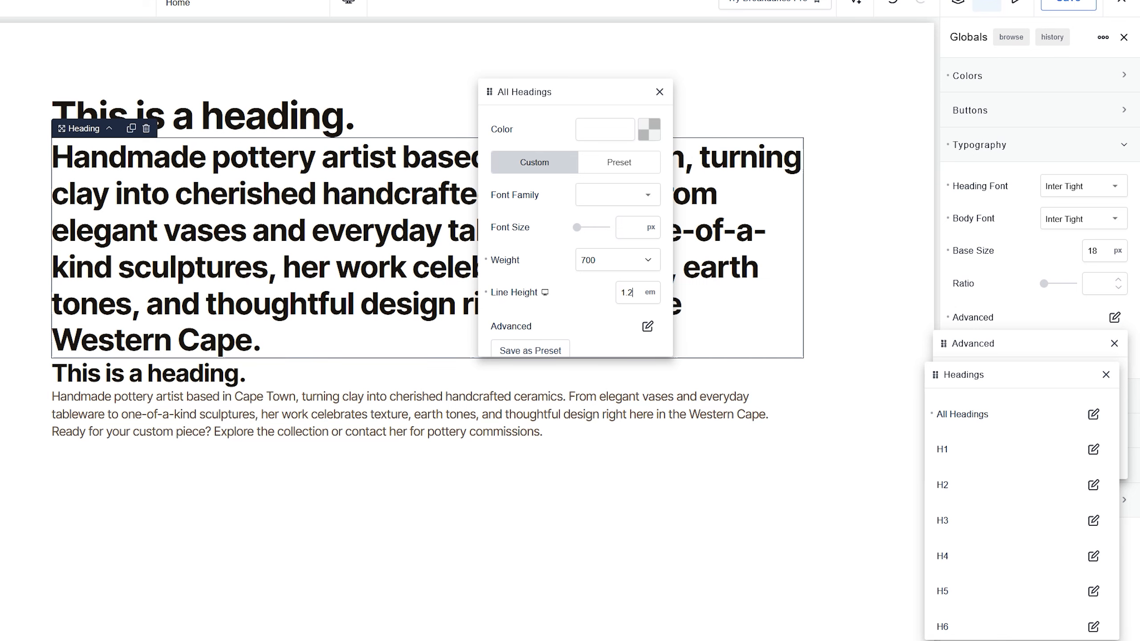
pyautogui.press('BackSpace')
pyautogui.press('BackSpace')
pyautogui.press('BackSpace')
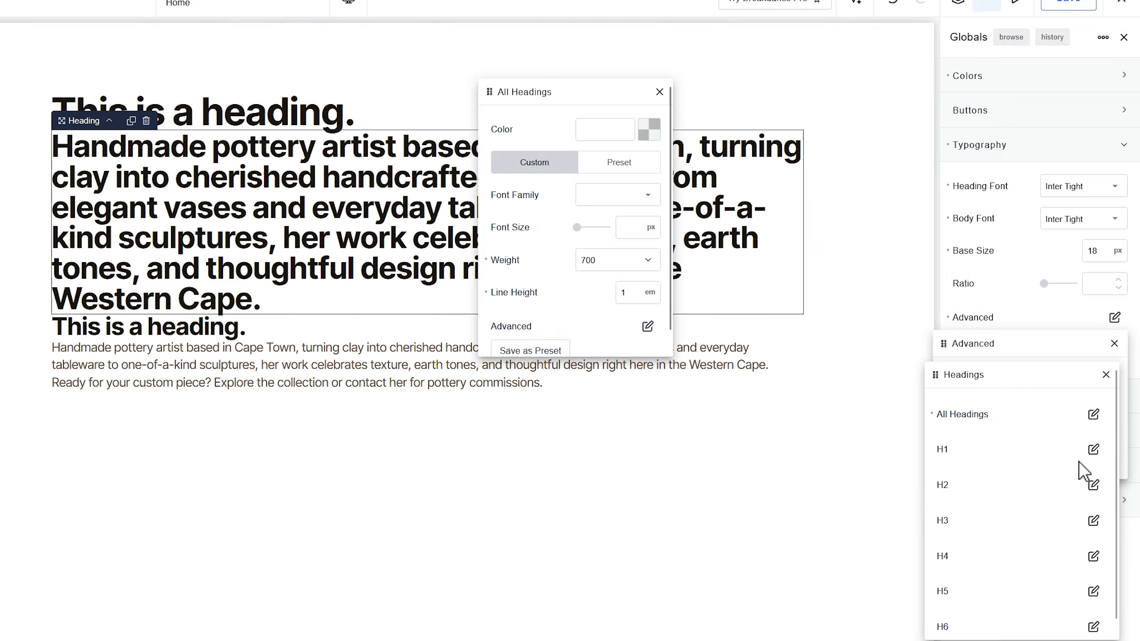
pyautogui.write('1')
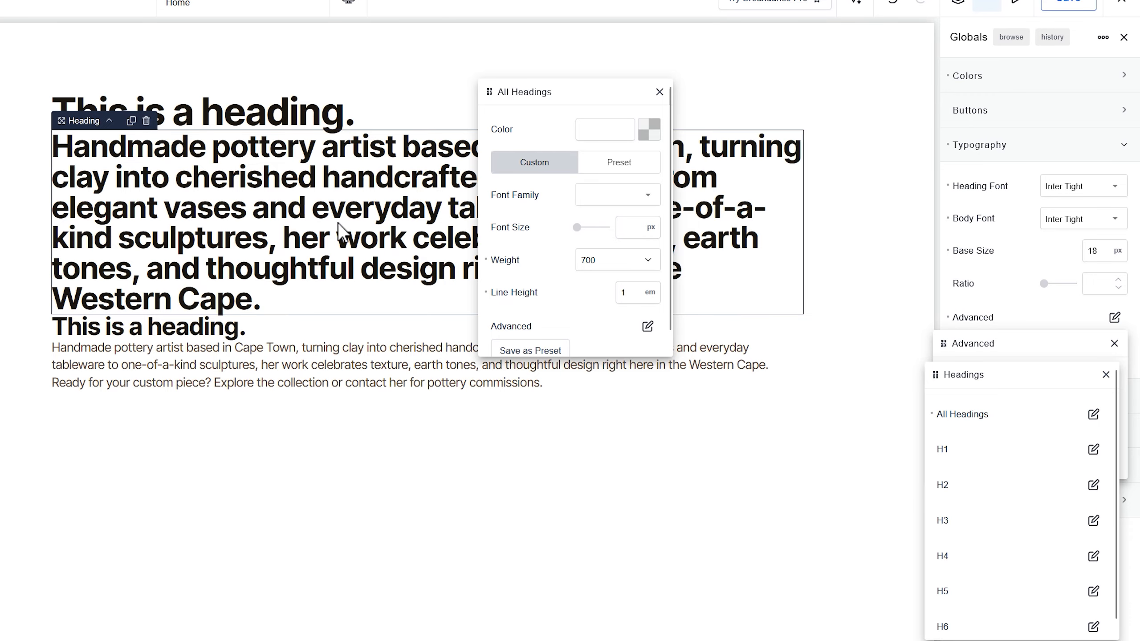
pyautogui.click(660, 93)
# - Replace the text of the second heading with "This is a heading H2"
pyautogui.tripleClick(208, 180)
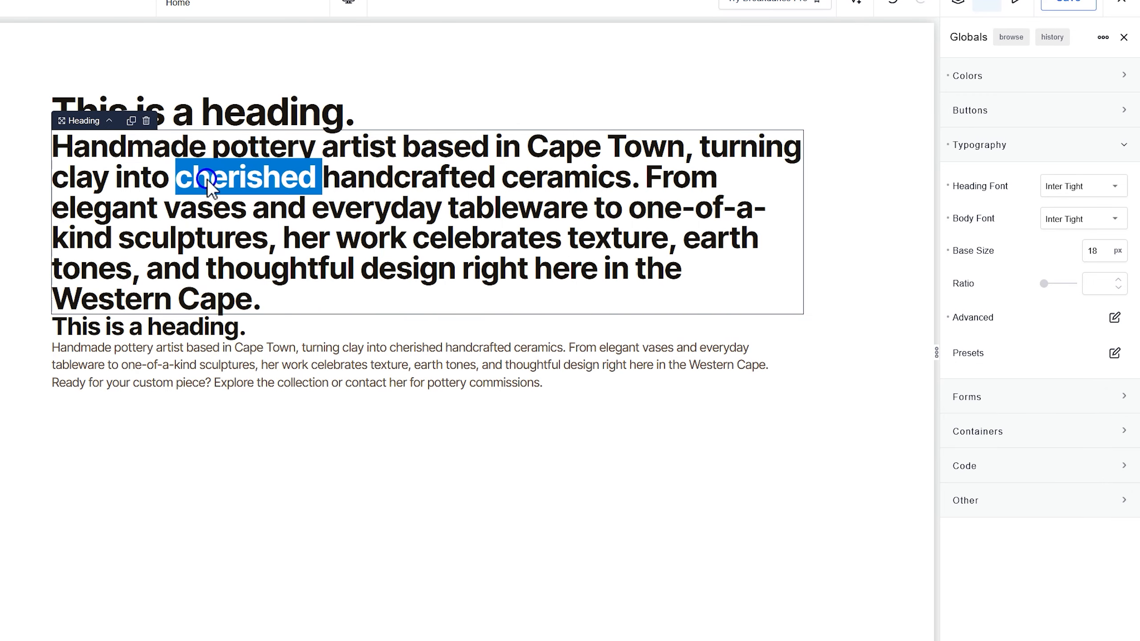
pyautogui.write('This i')
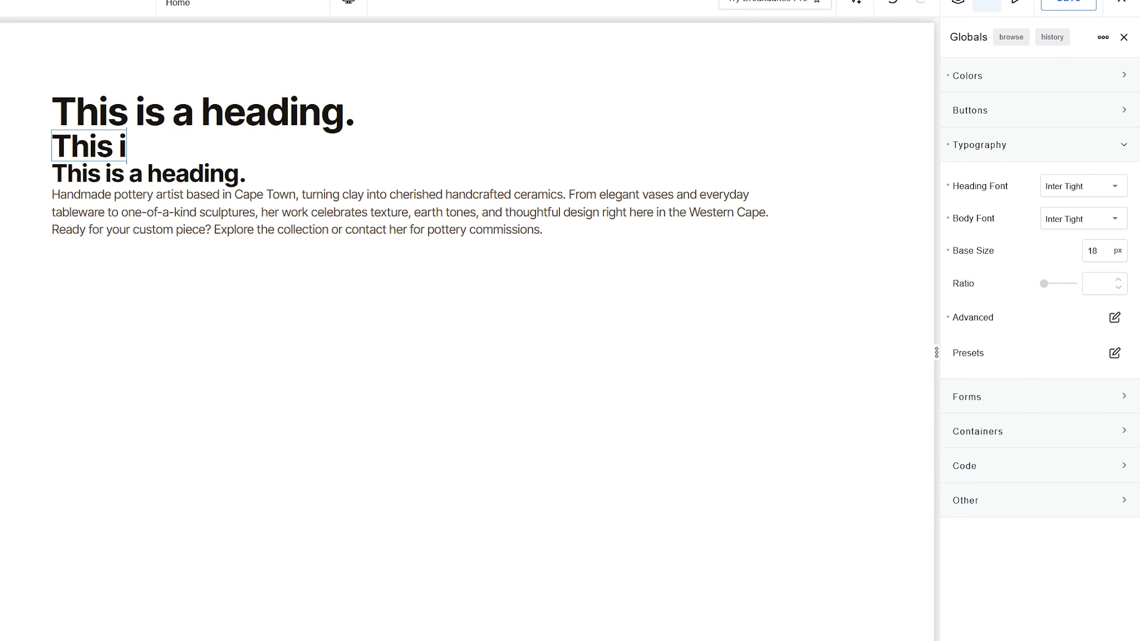
pyautogui.write('s a heading H2')
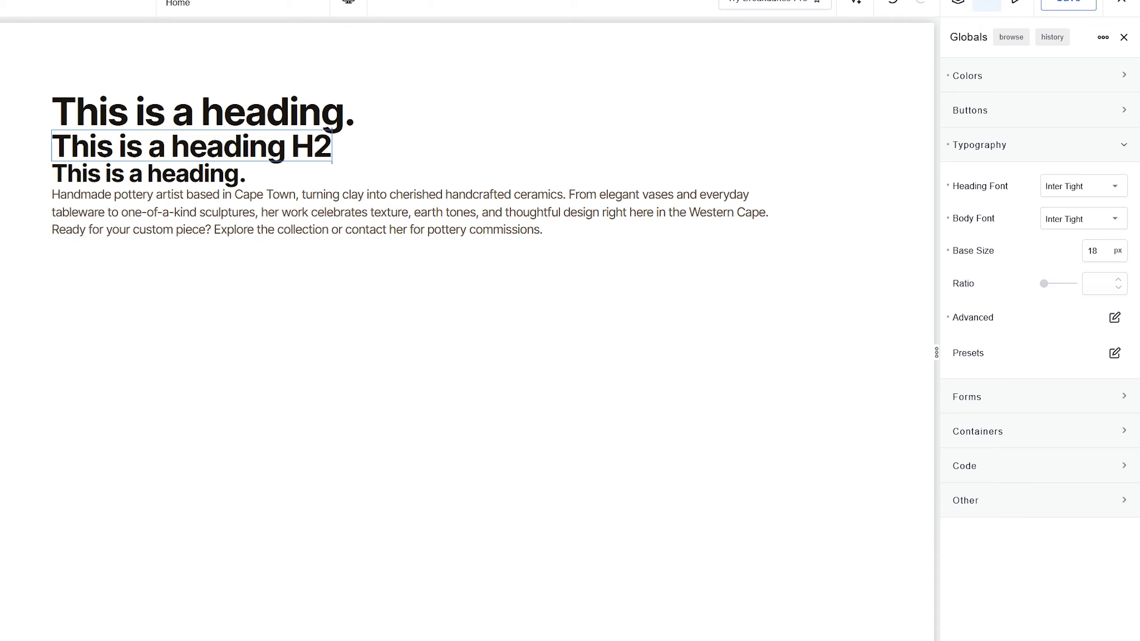
pyautogui.click(1115, 319)
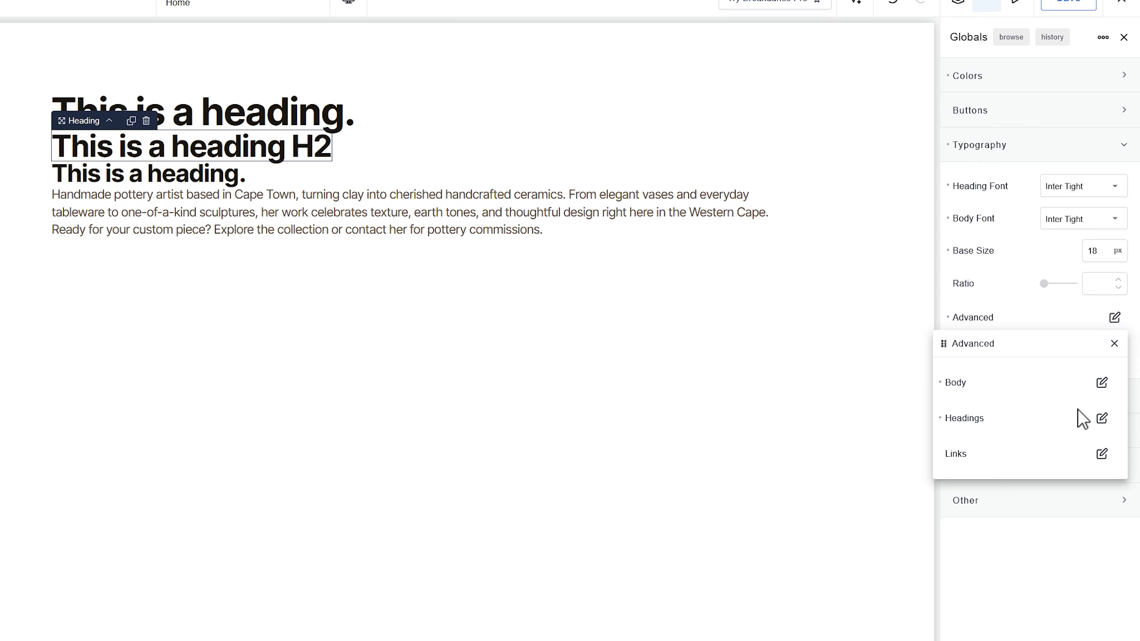
pyautogui.click(1101, 419)
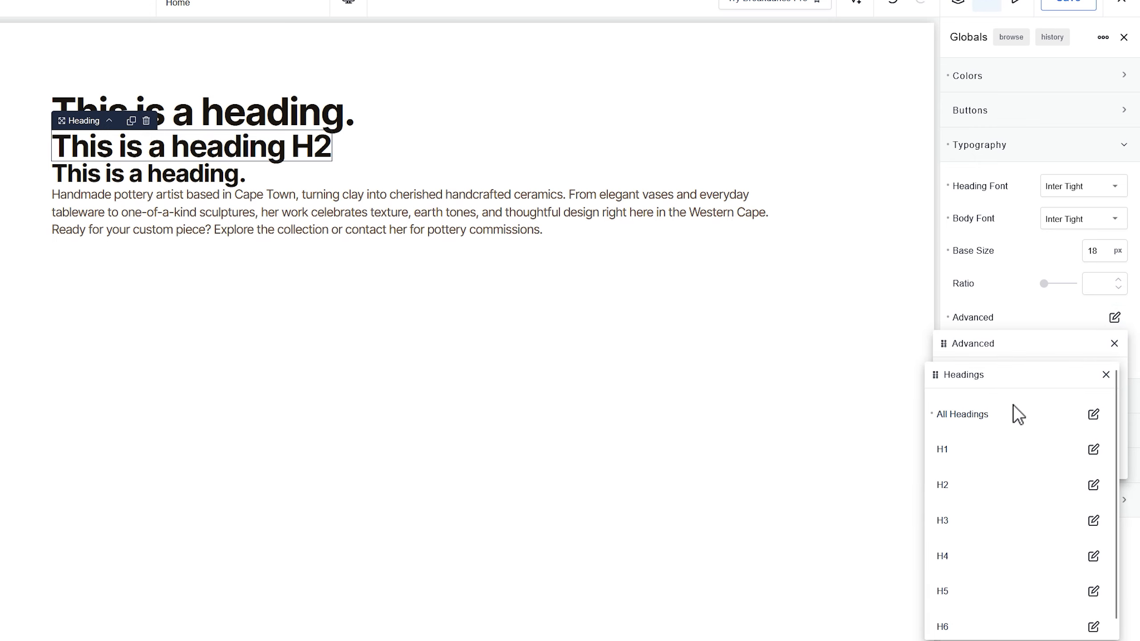
pyautogui.moveTo(1012, 380); pyautogui.dragTo(553, 115)
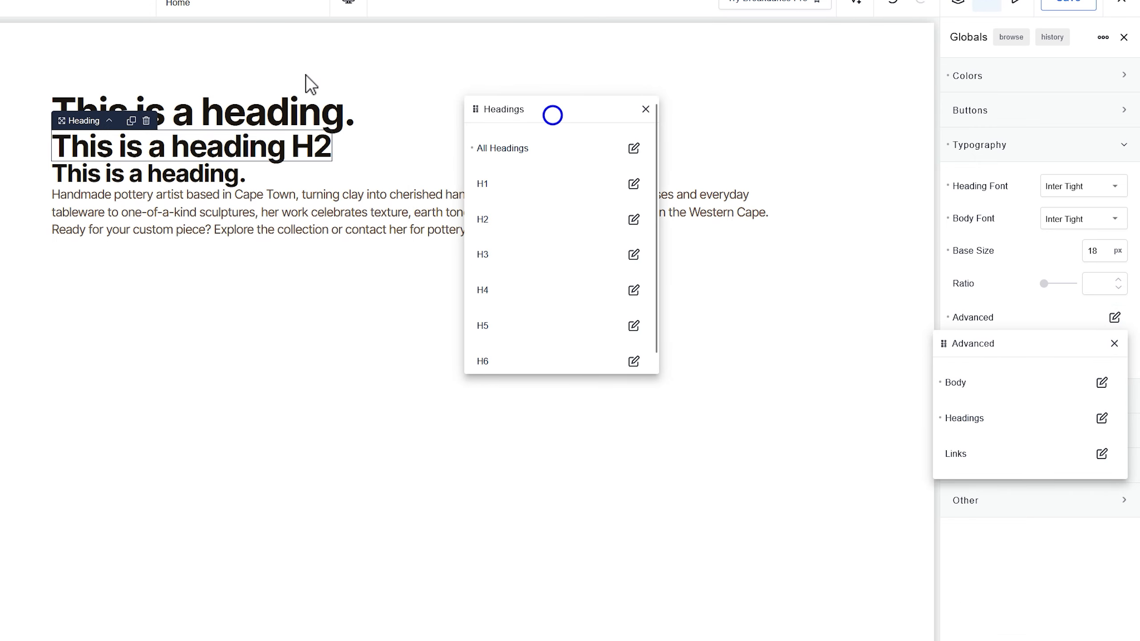
pyautogui.click(212, 108)
pyautogui.click(212, 146)
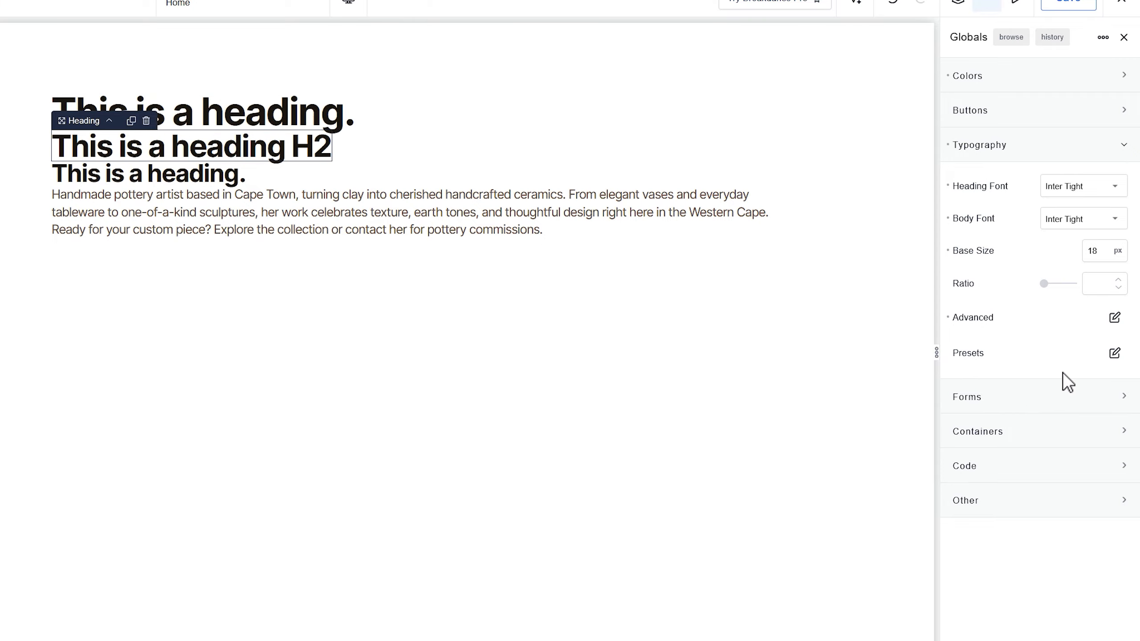
# - Set the global H1 font size to 76 px in the advanced heading typography settings
pyautogui.click(1114, 318)
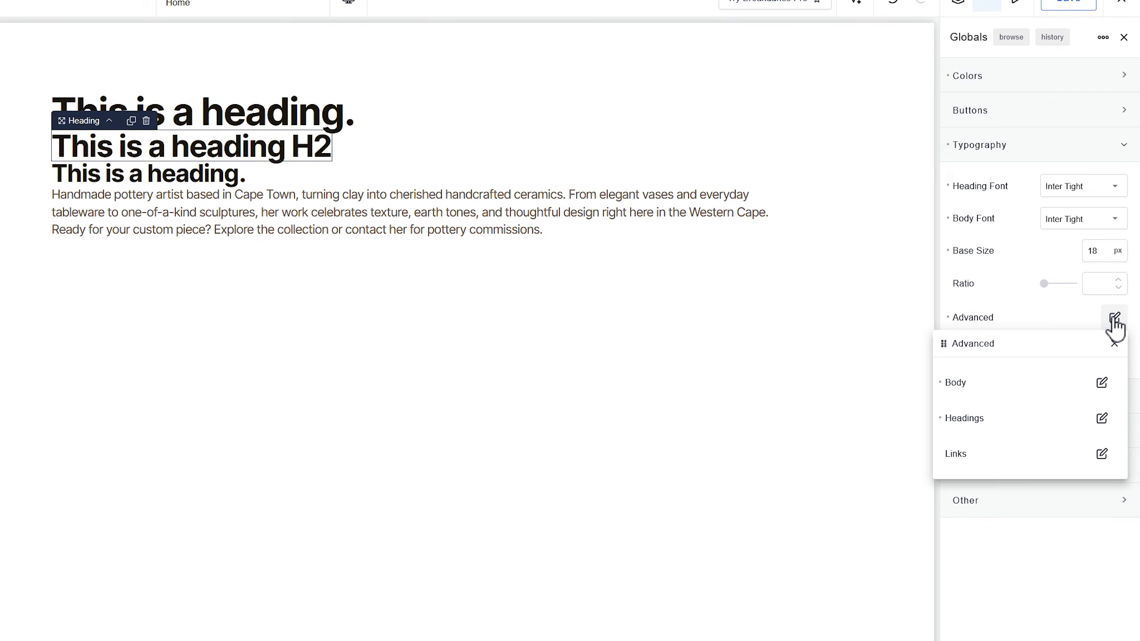
pyautogui.click(1101, 420)
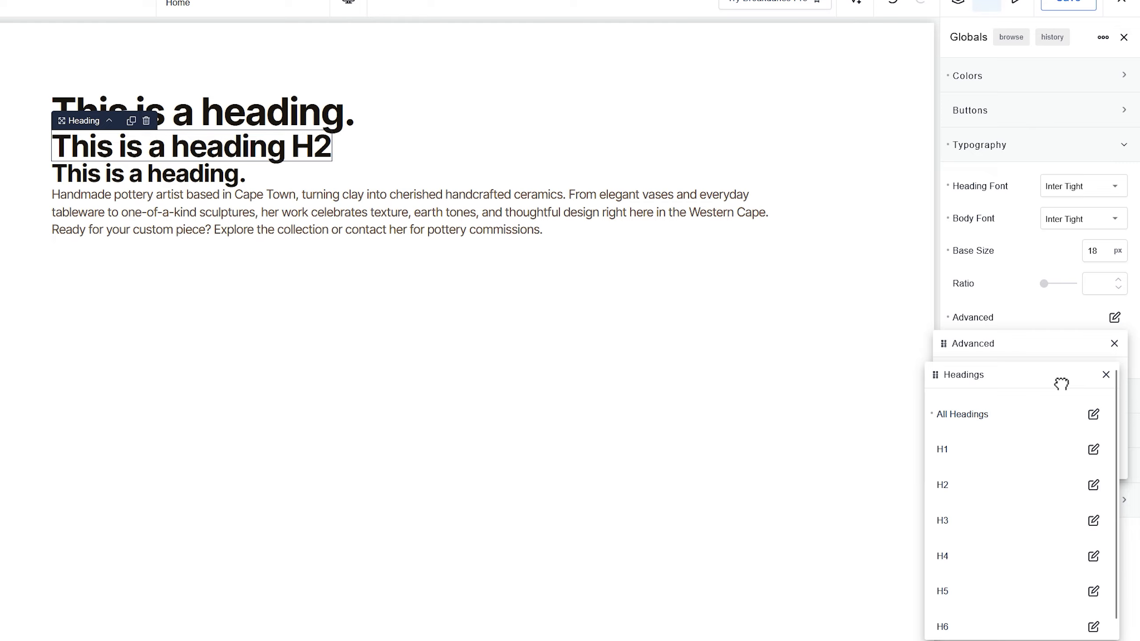
pyautogui.moveTo(1061, 380); pyautogui.dragTo(773, 112)
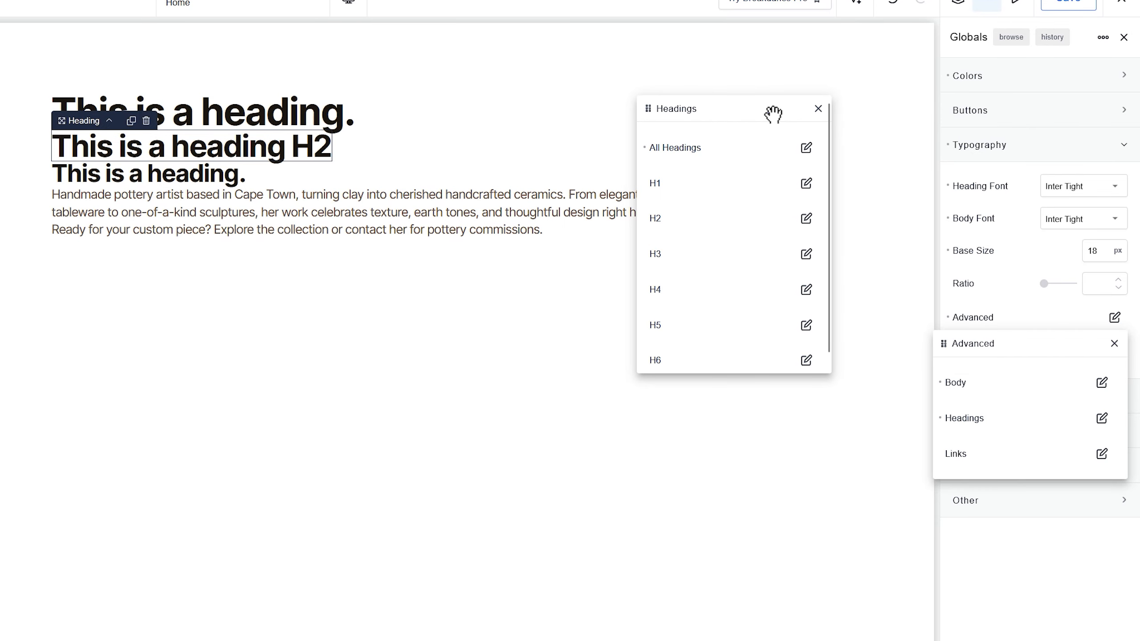
pyautogui.click(806, 182)
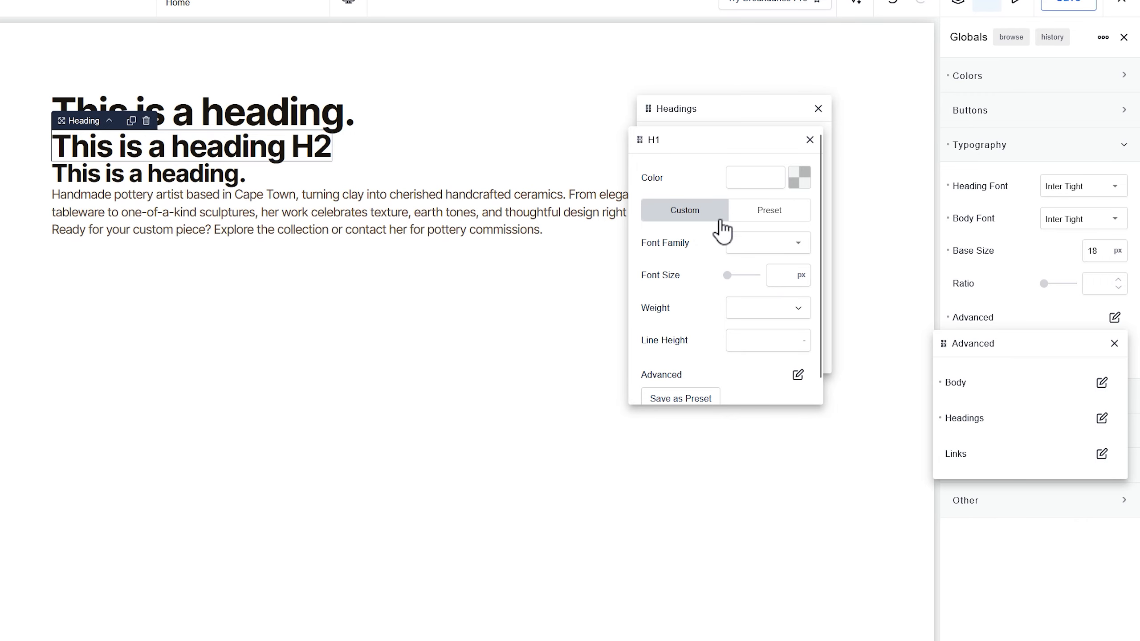
pyautogui.click(777, 275)
pyautogui.write('76')
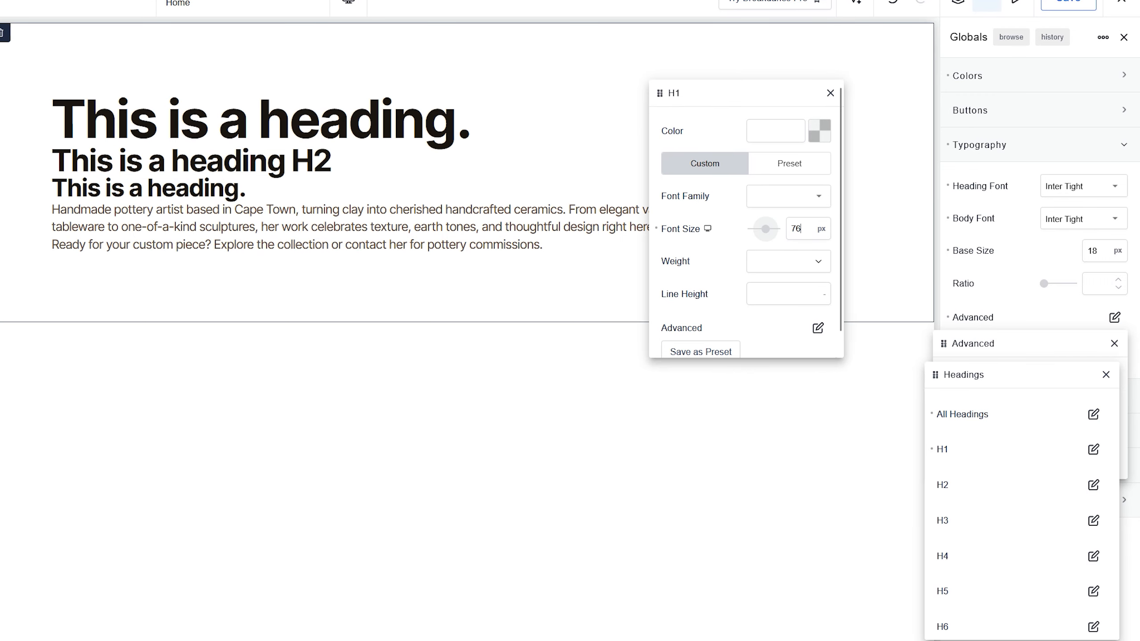
pyautogui.click(772, 245)
pyautogui.moveTo(761, 98); pyautogui.dragTo(762, 84)
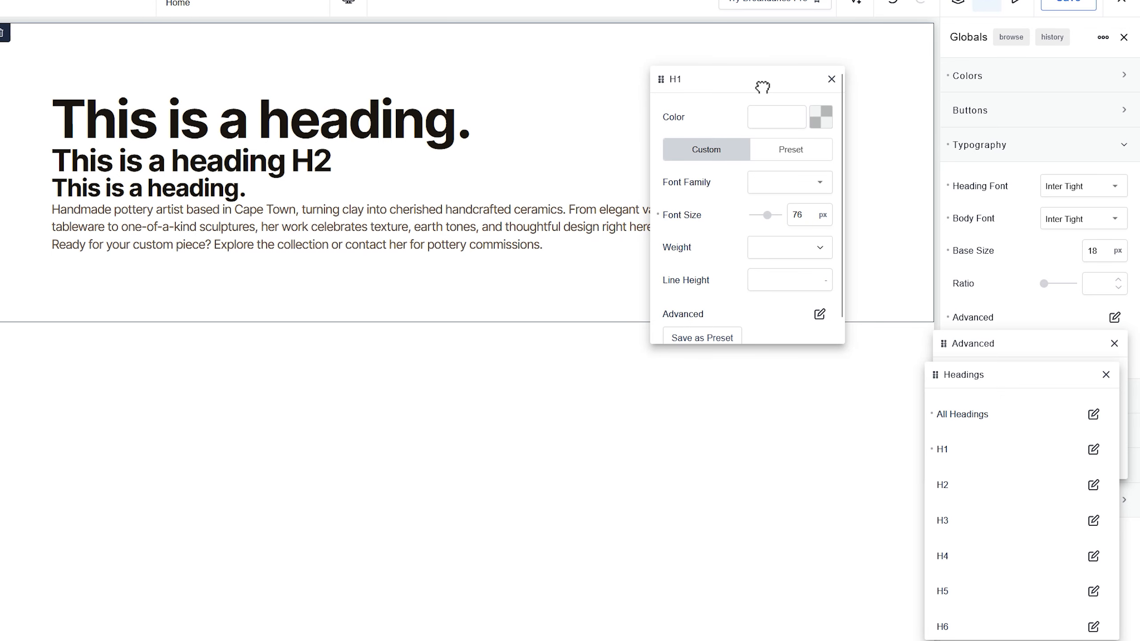
# - Set the global H1 text transform to uppercase and close the H1 settings
pyautogui.click(816, 316)
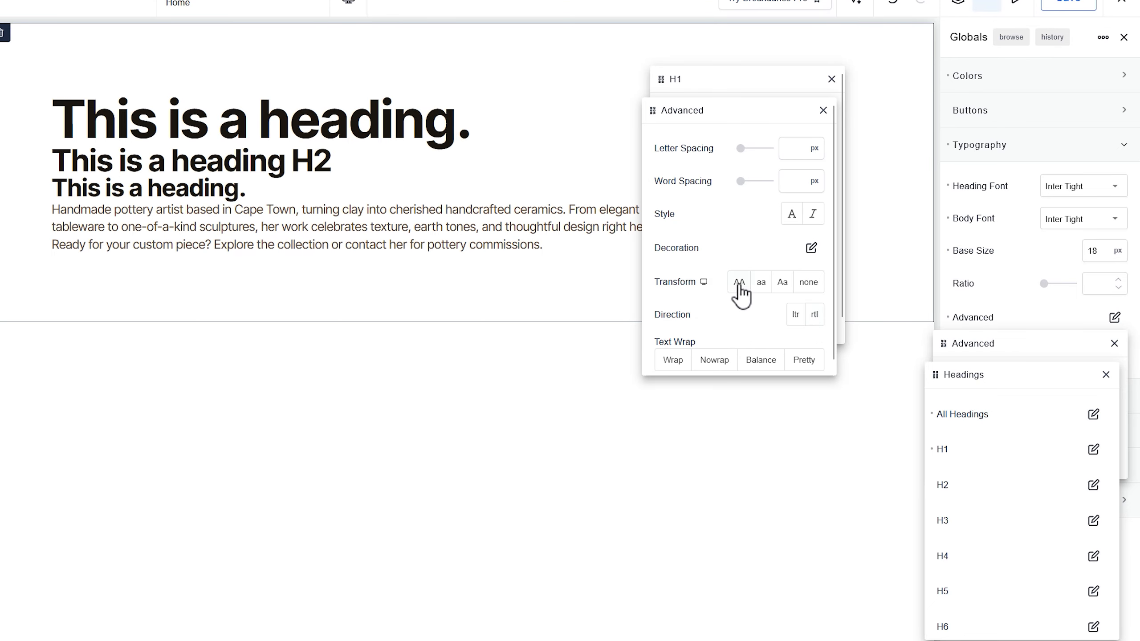
pyautogui.click(740, 287)
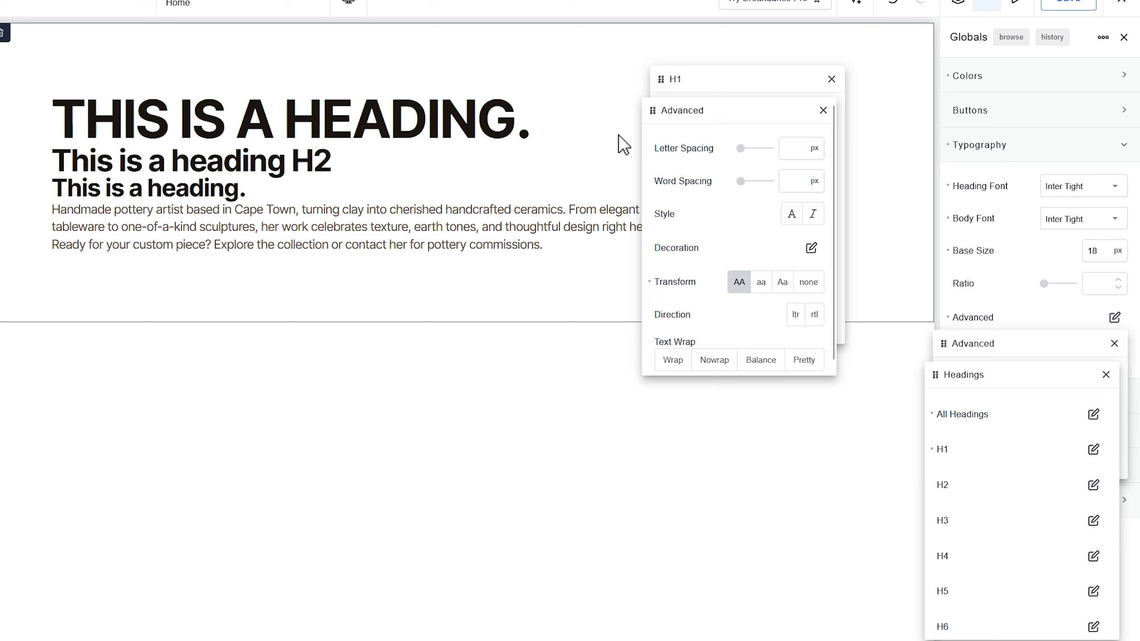
pyautogui.click(823, 110)
pyautogui.click(832, 80)
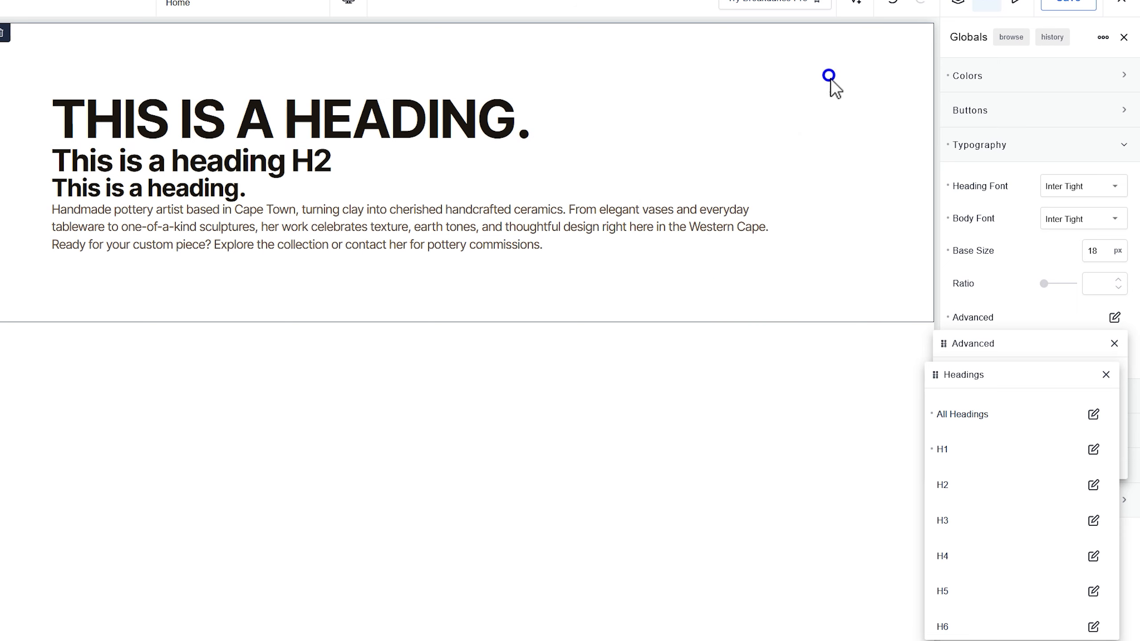
# - Set the global H2 font size to 48 px
pyautogui.click(1094, 485)
pyautogui.moveTo(975, 411); pyautogui.dragTo(892, 378)
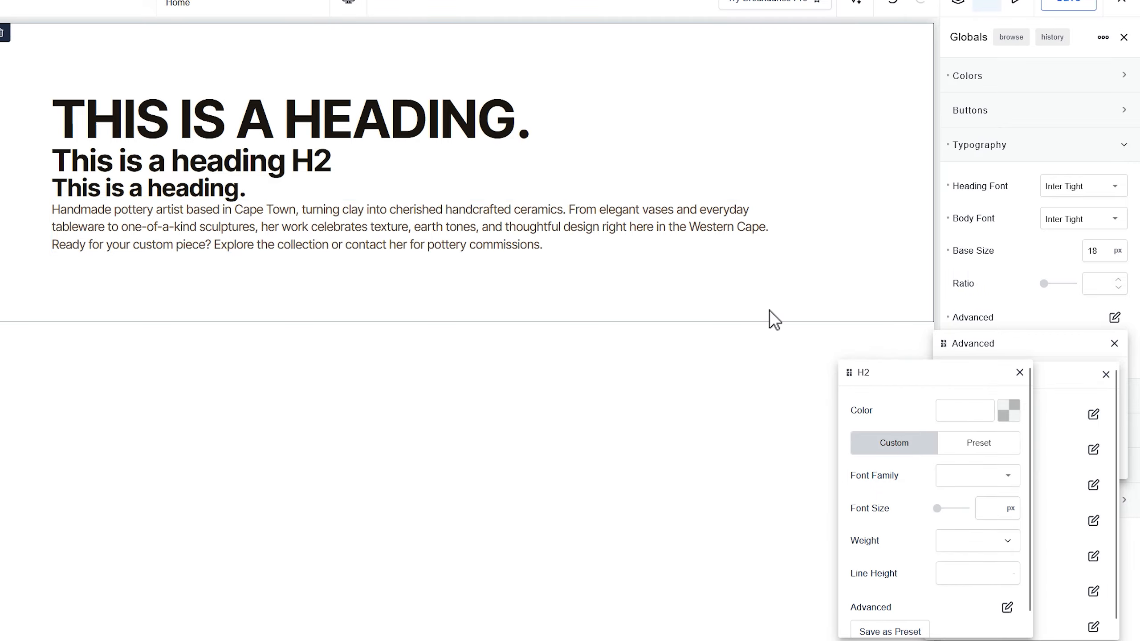
pyautogui.moveTo(770, 317); pyautogui.dragTo(718, 104)
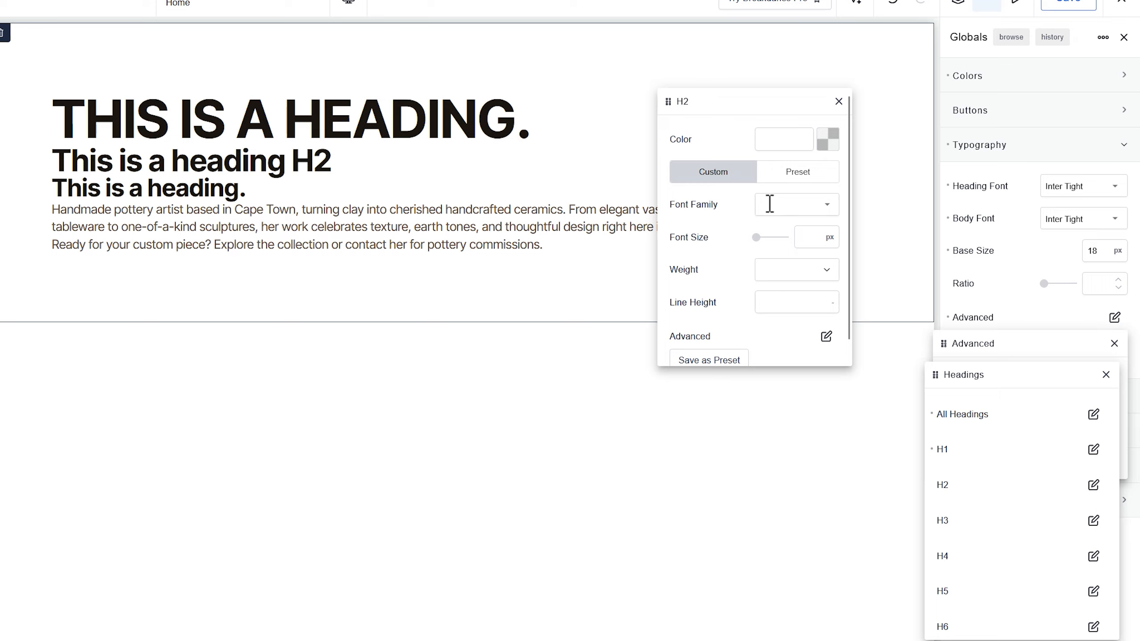
pyautogui.click(805, 237)
pyautogui.write('48')
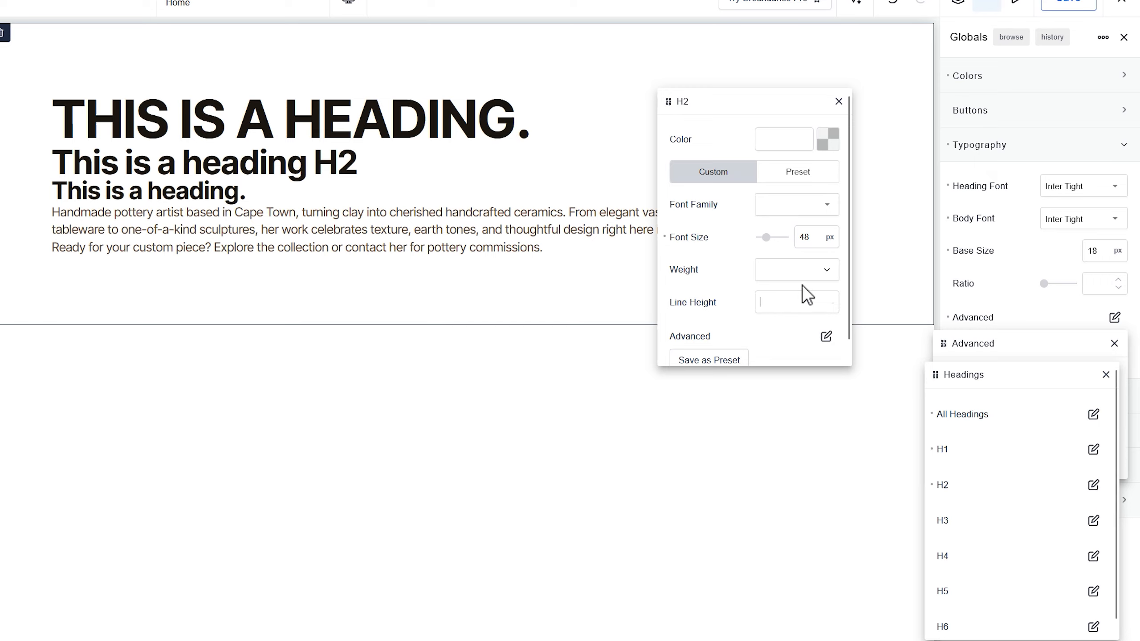
# - Try the capitalize and none text transforms on H2, clear the transform setting and close the H2 settings
pyautogui.click(826, 336)
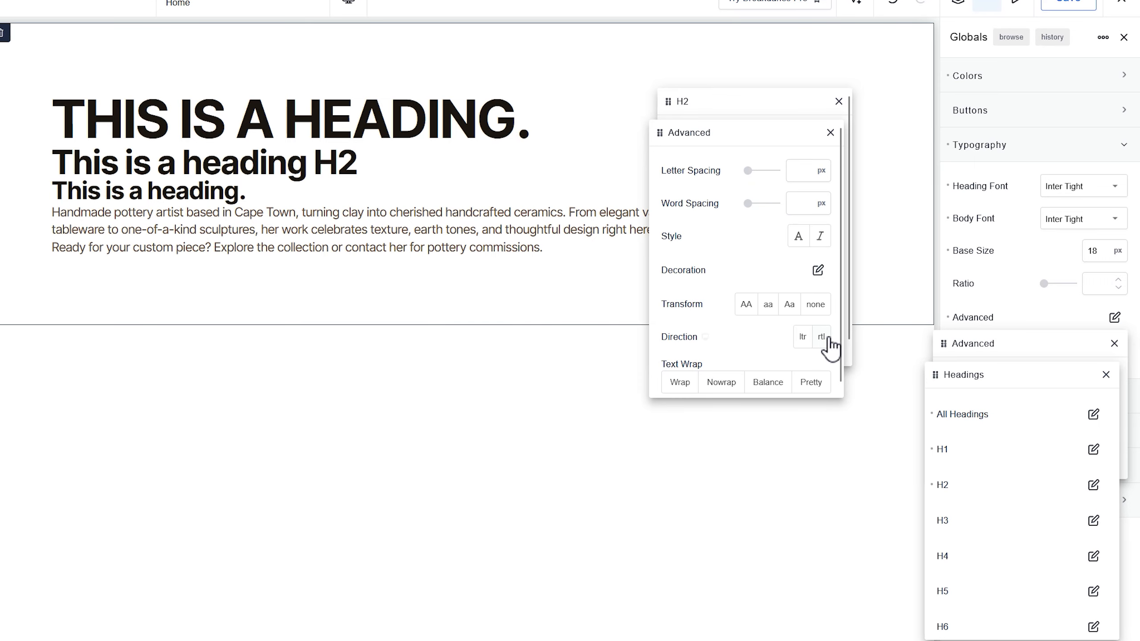
pyautogui.click(790, 306)
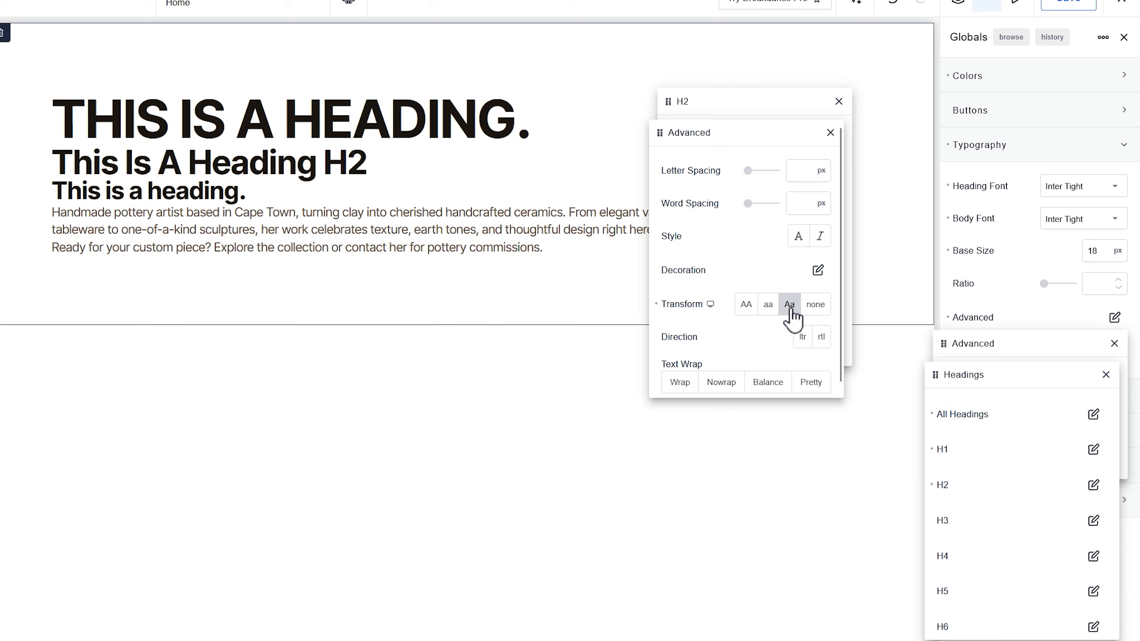
pyautogui.click(815, 307)
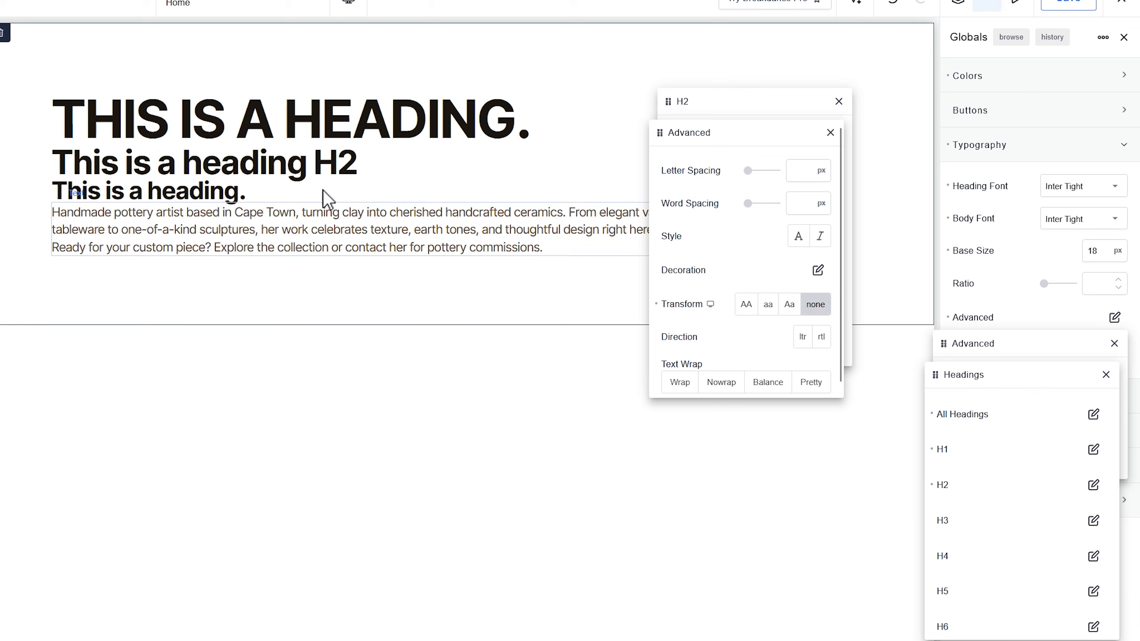
pyautogui.click(657, 305)
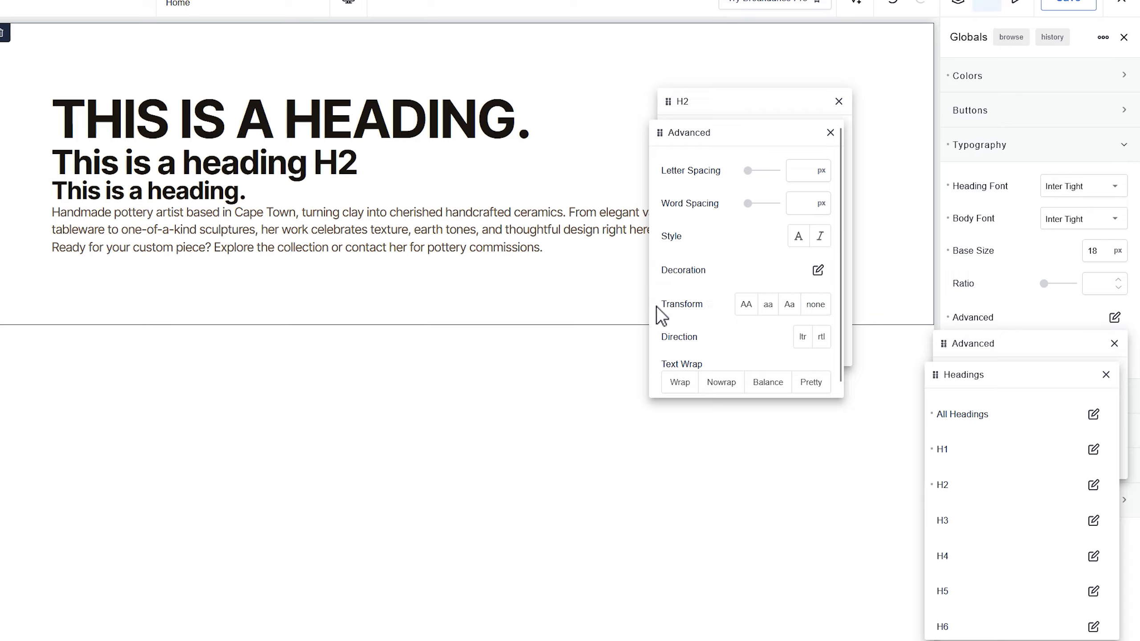
pyautogui.click(831, 132)
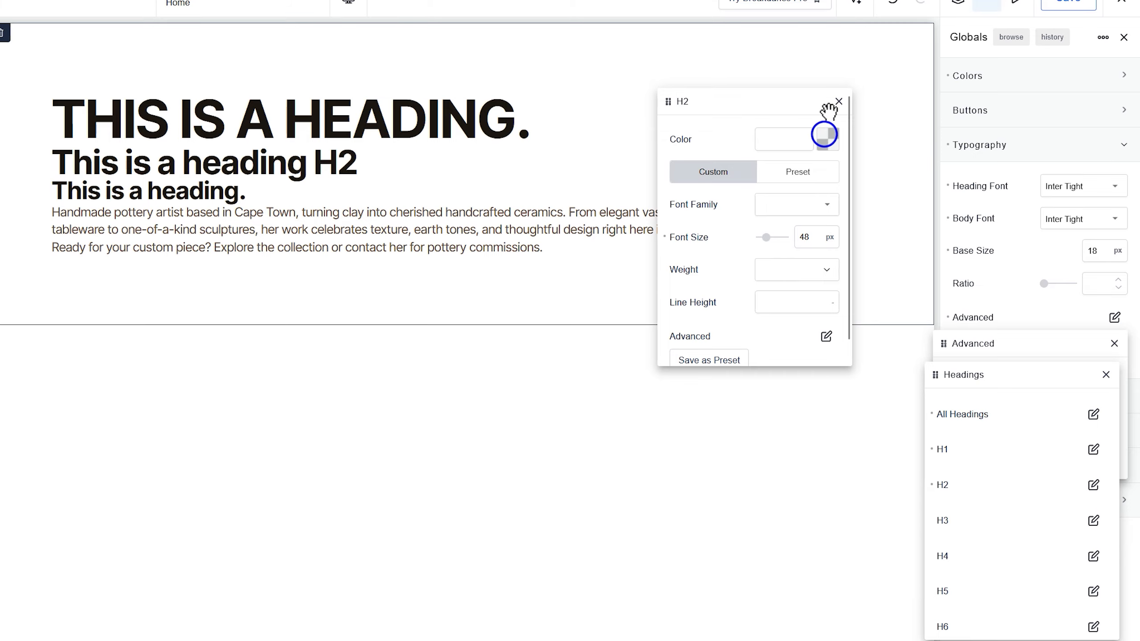
pyautogui.click(838, 102)
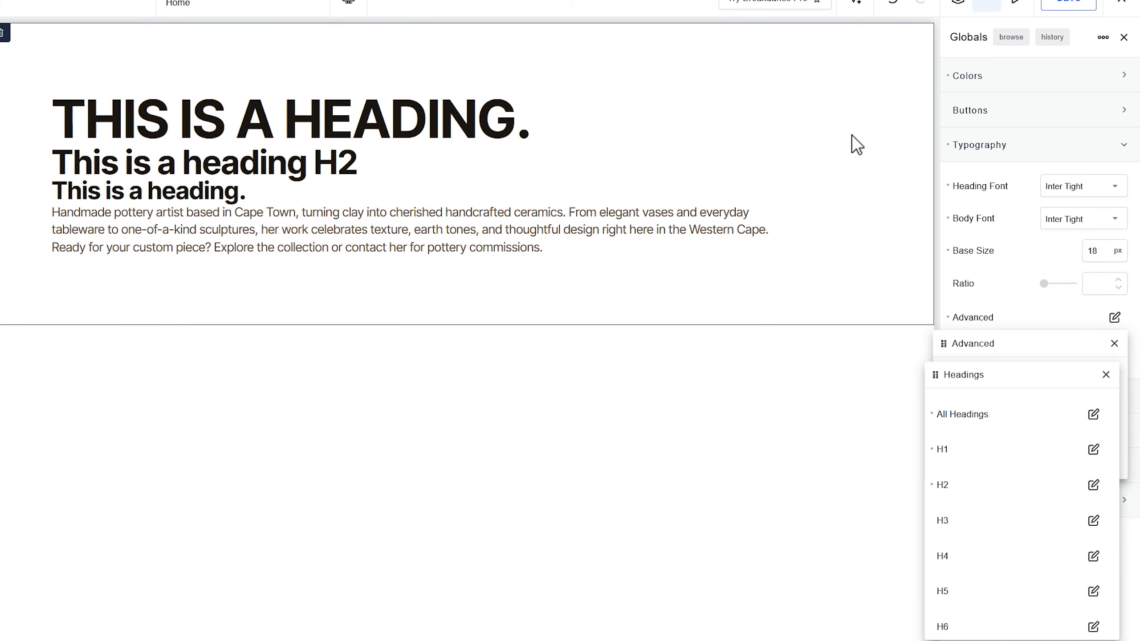
# - Set the global H3 font size to 36 px and close the advanced typography settings
pyautogui.click(1094, 519)
pyautogui.moveTo(1019, 407); pyautogui.dragTo(678, 97)
pyautogui.click(724, 229)
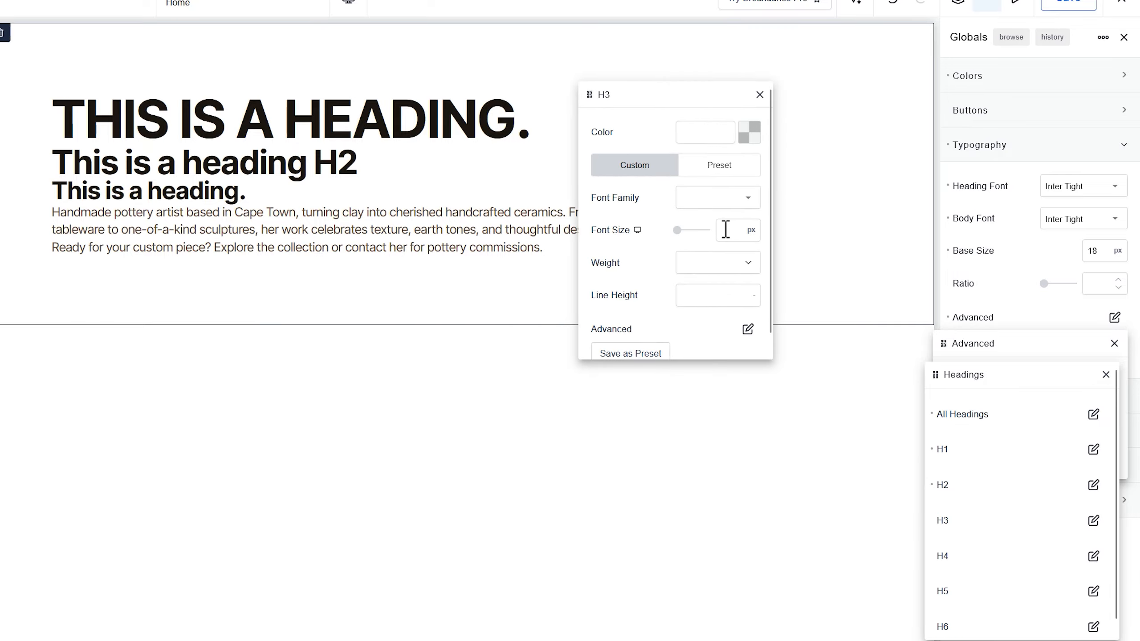
pyautogui.write('36')
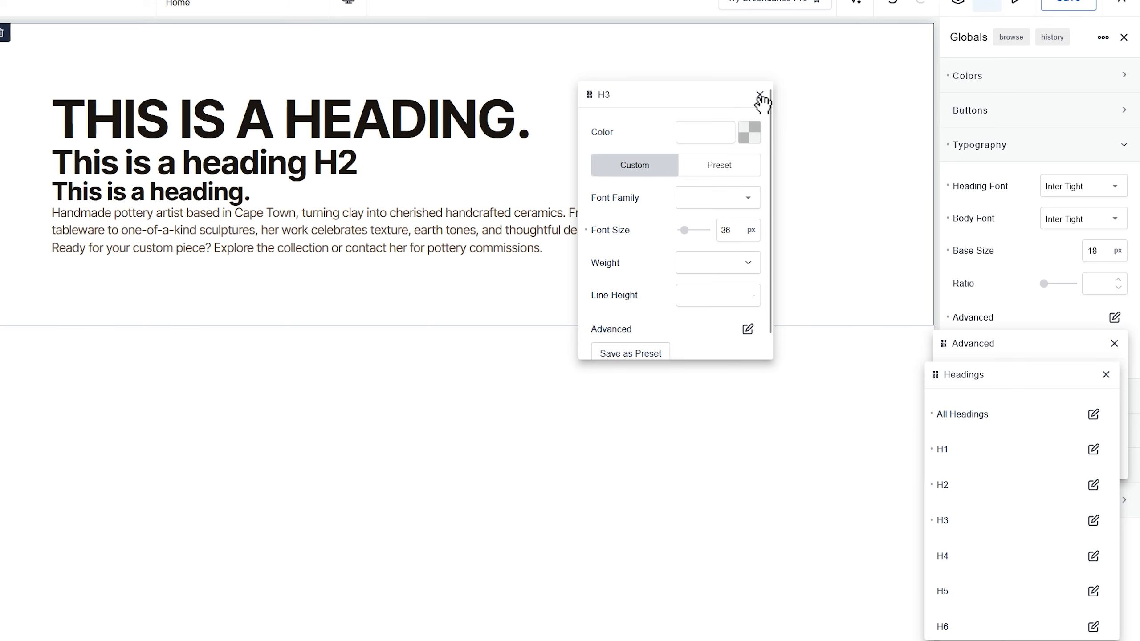
pyautogui.click(759, 95)
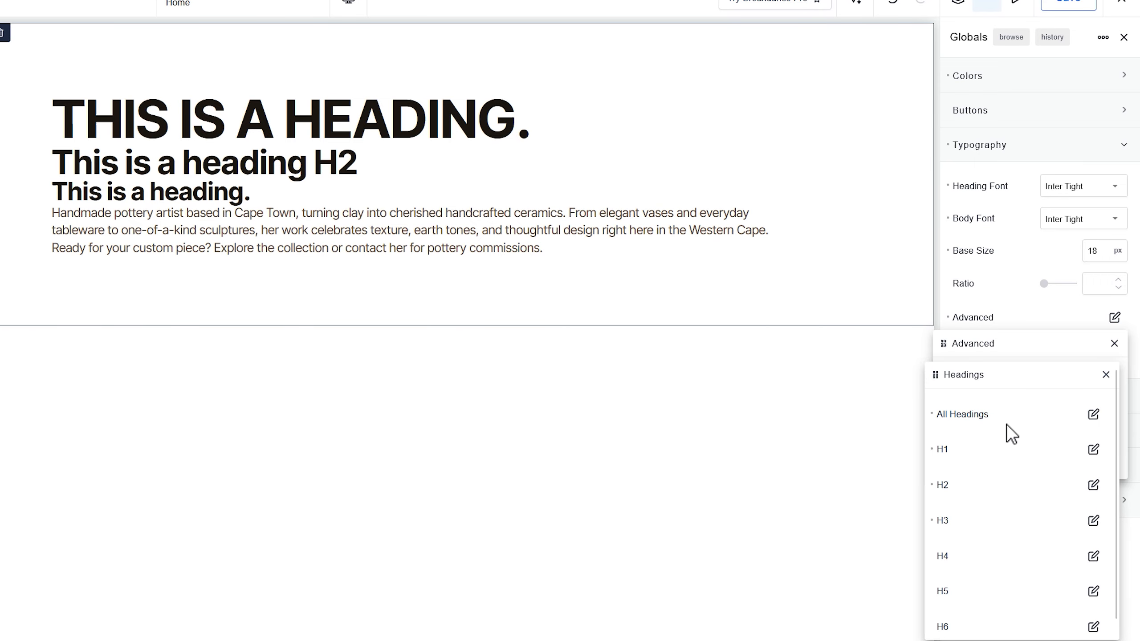
pyautogui.click(1106, 375)
pyautogui.click(1115, 343)
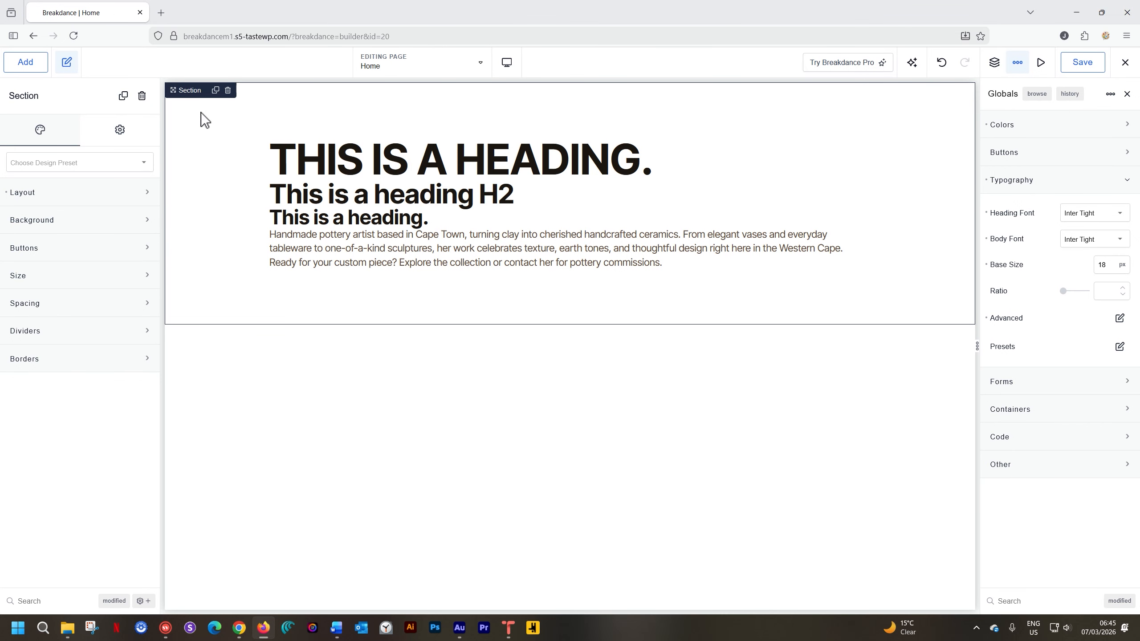
# - Try the h1 tag on the "This is a heading H2" heading and restore its h2 tag
pyautogui.click(358, 198)
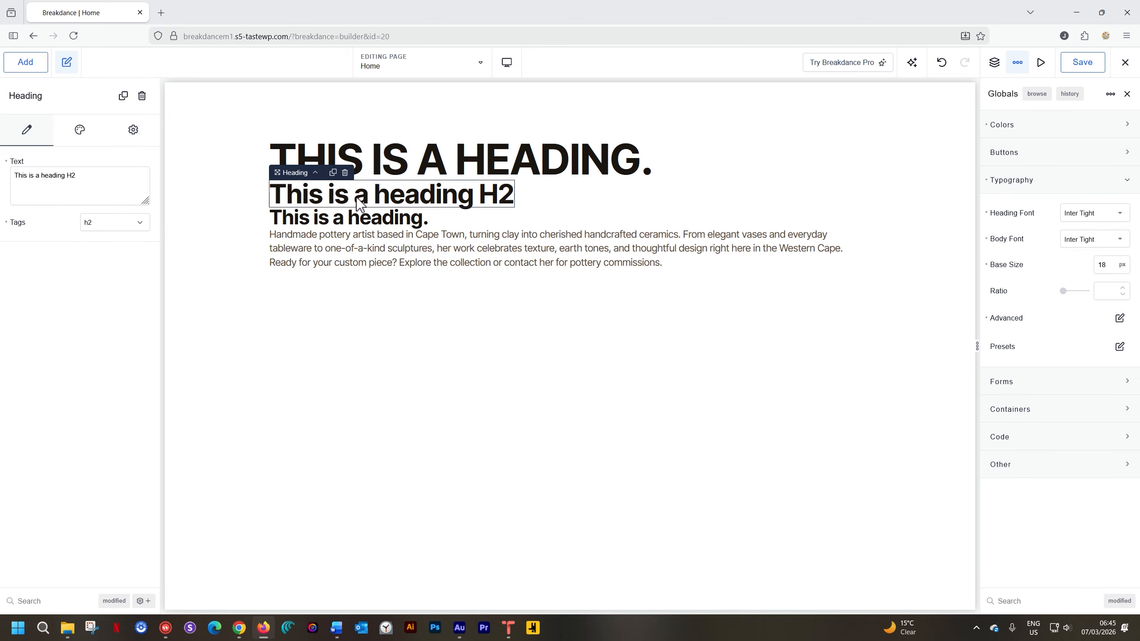
pyautogui.click(141, 222)
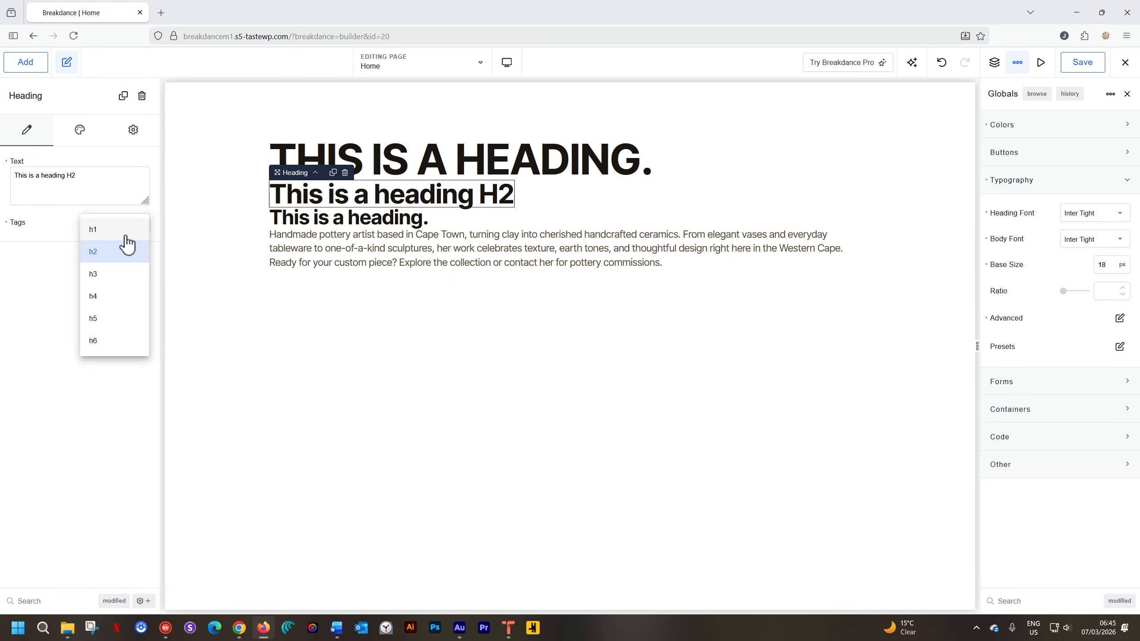
pyautogui.click(127, 231)
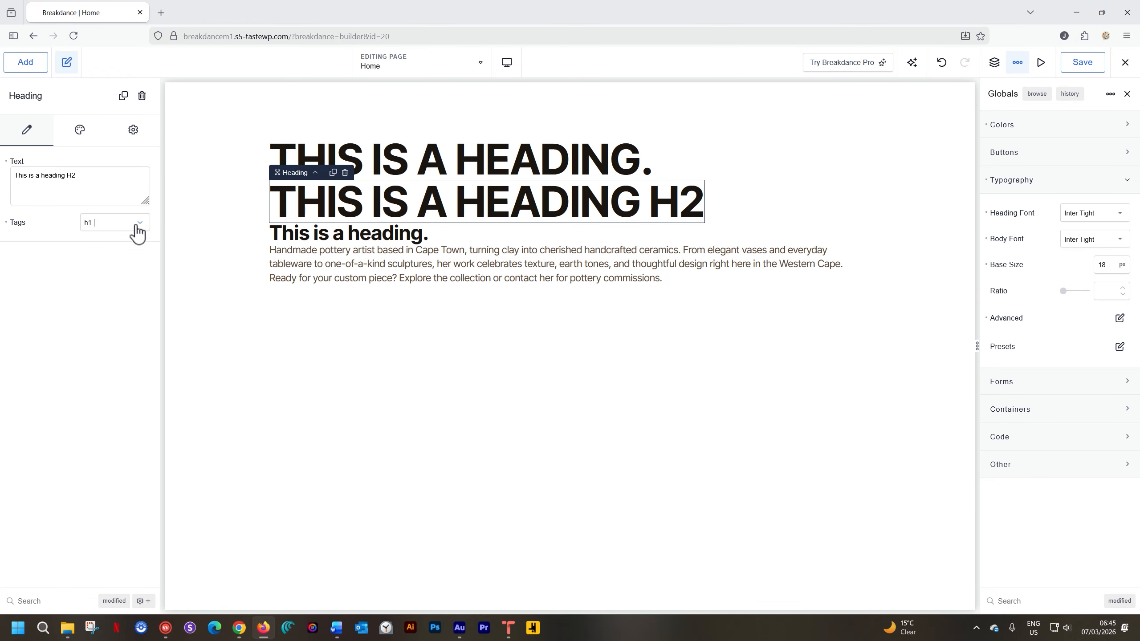
pyautogui.click(141, 222)
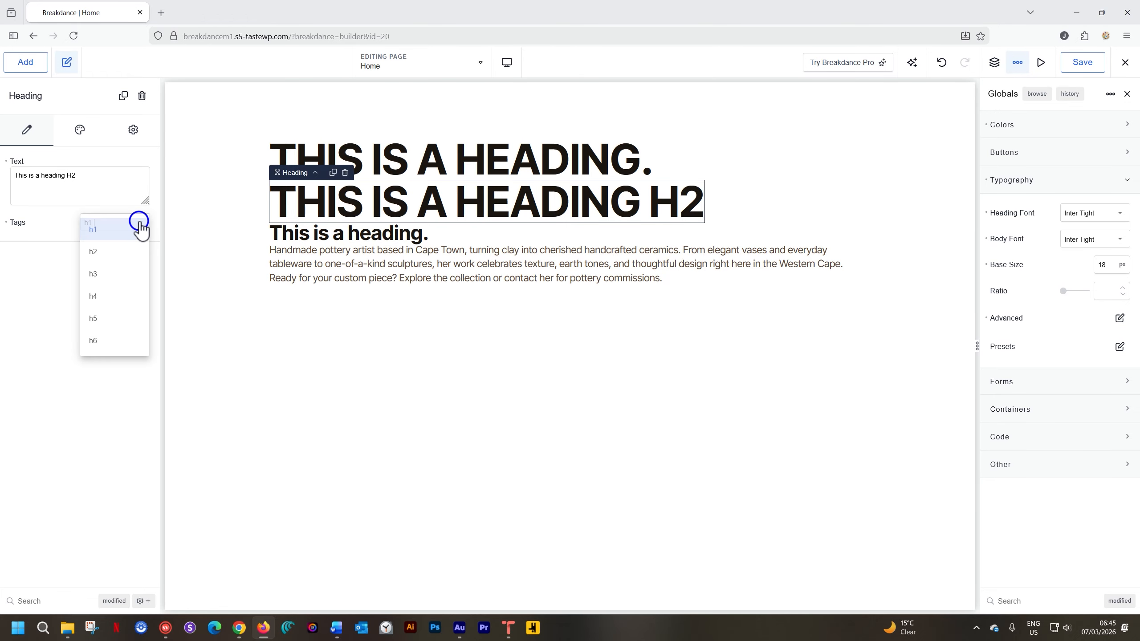
pyautogui.click(110, 251)
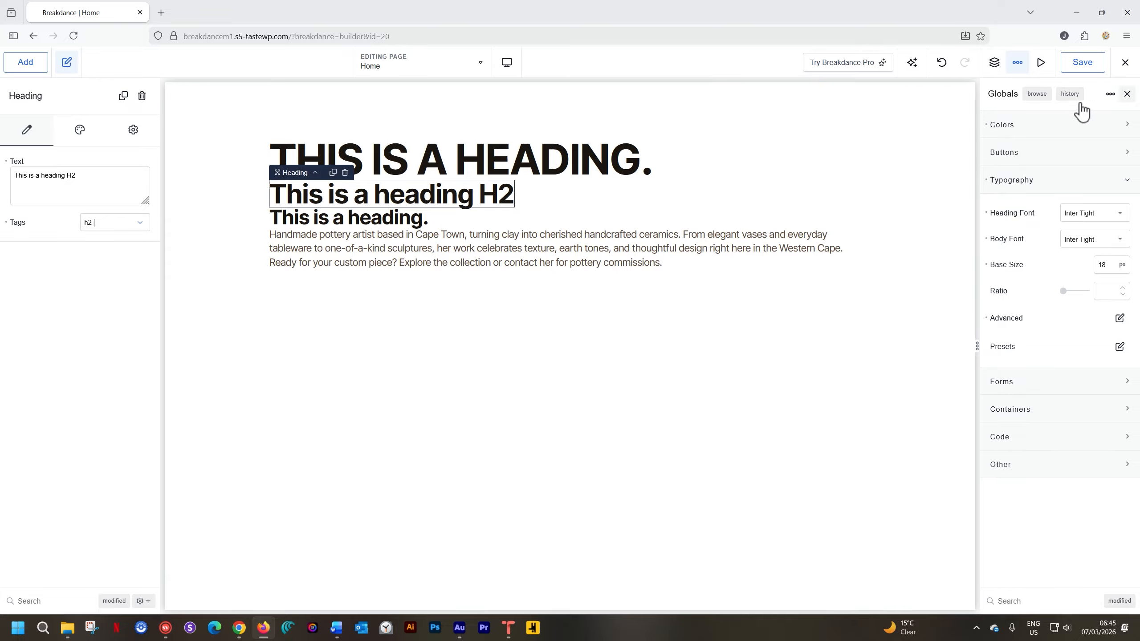
# - Save the page and delete the sample section with its headings and text from the page structure
pyautogui.click(1088, 70)
pyautogui.click(1128, 94)
pyautogui.click(993, 63)
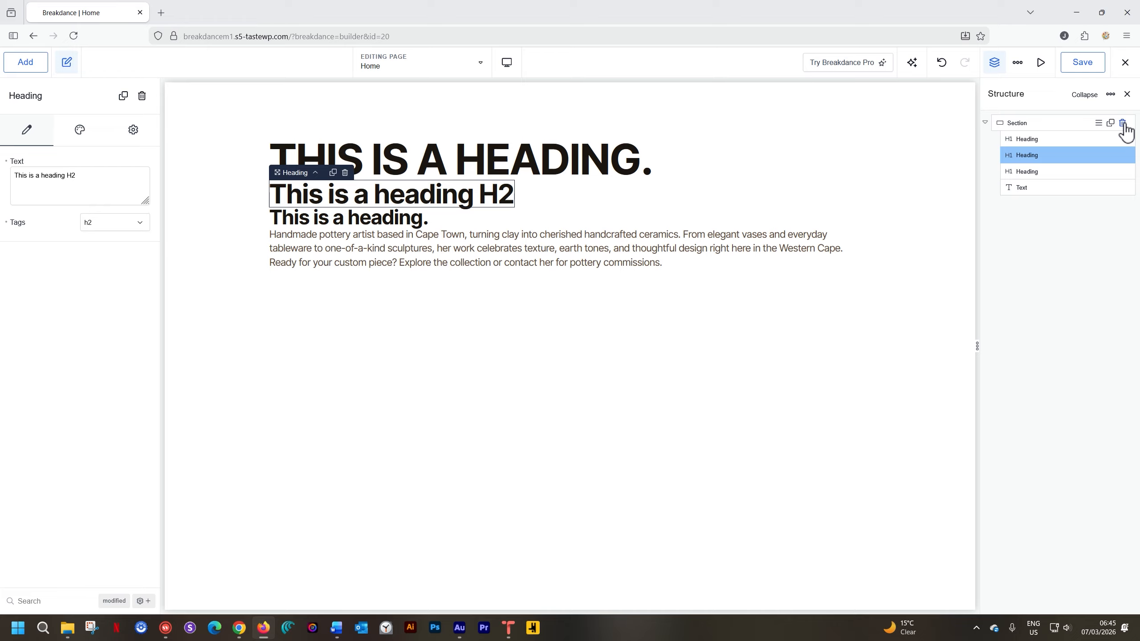
pyautogui.click(1125, 122)
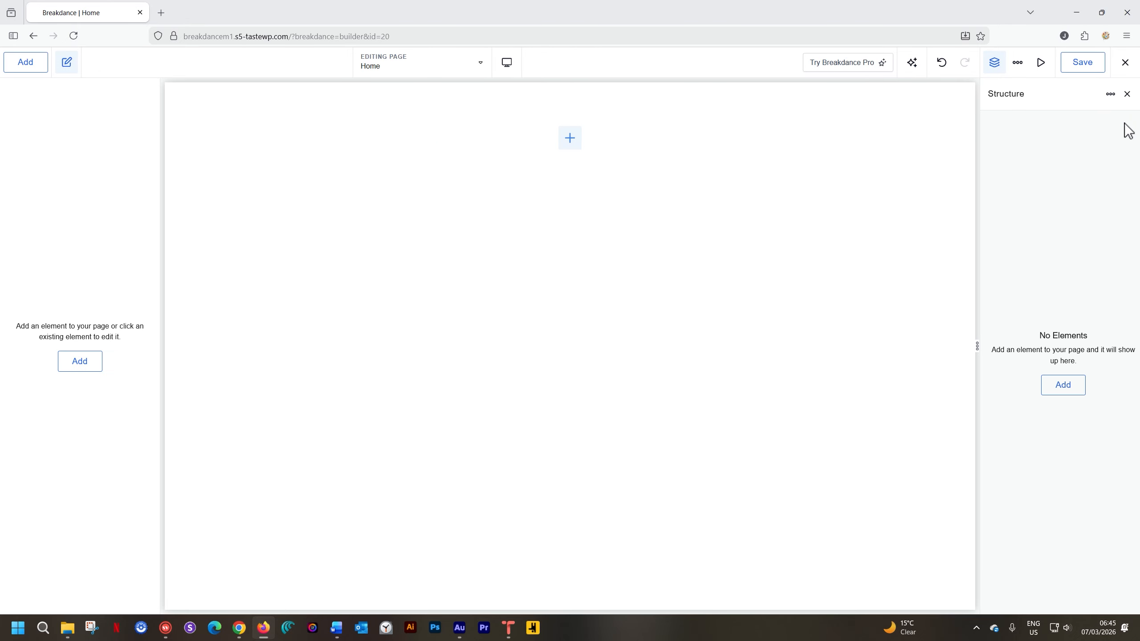